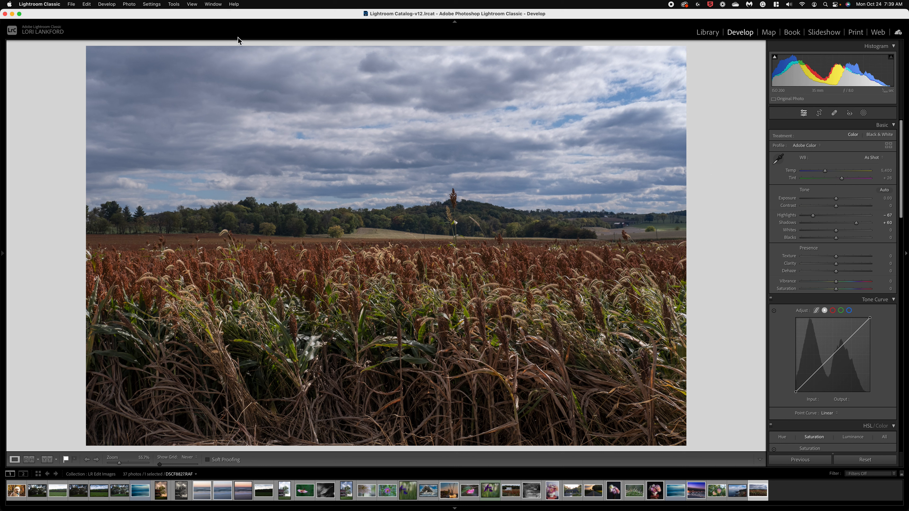
click(234, 5)
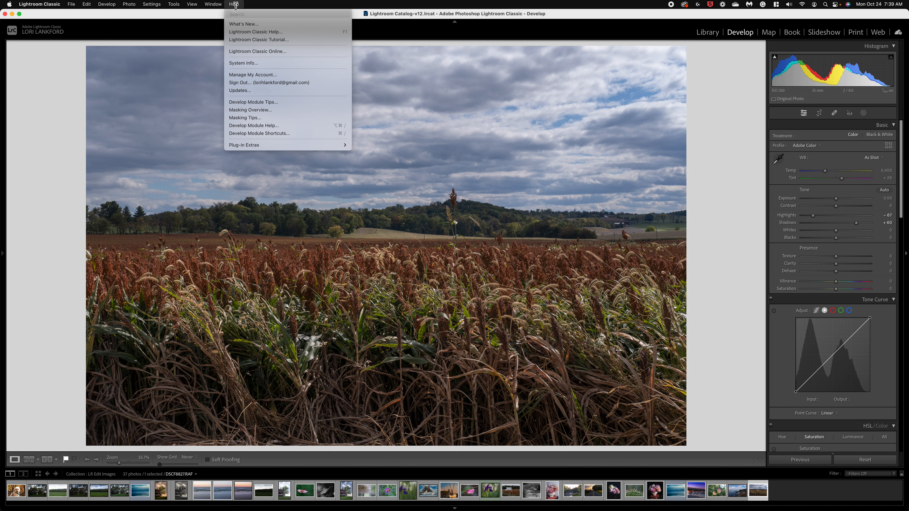
click(205, 37)
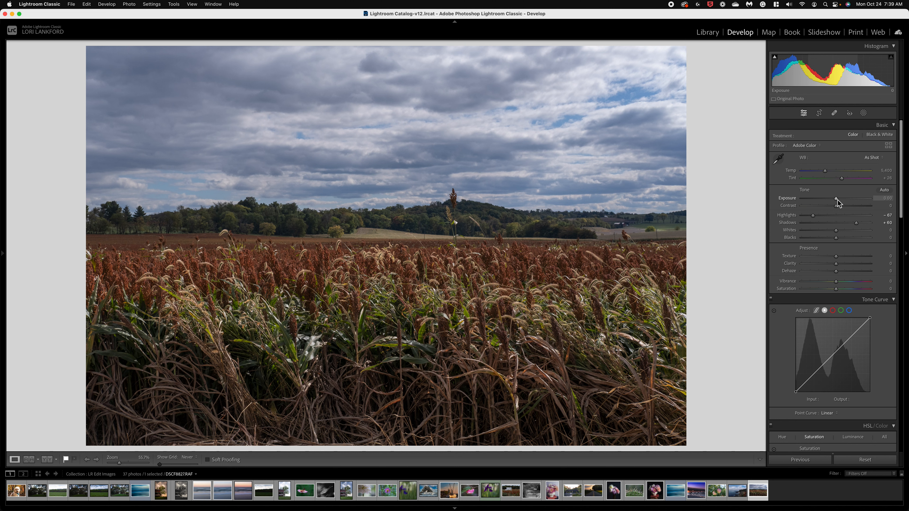
Set the photo's overall Exposure to +0.05
drag(836, 199, 838, 203)
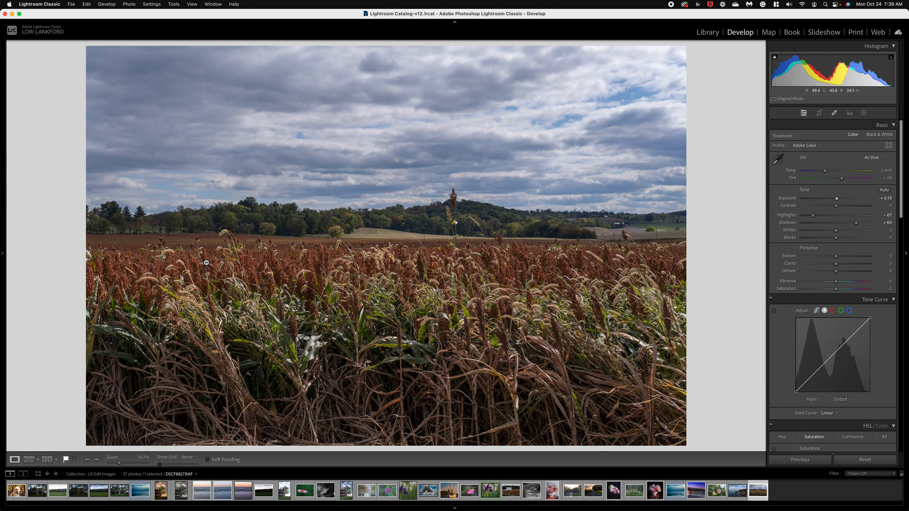
drag(837, 199, 836, 199)
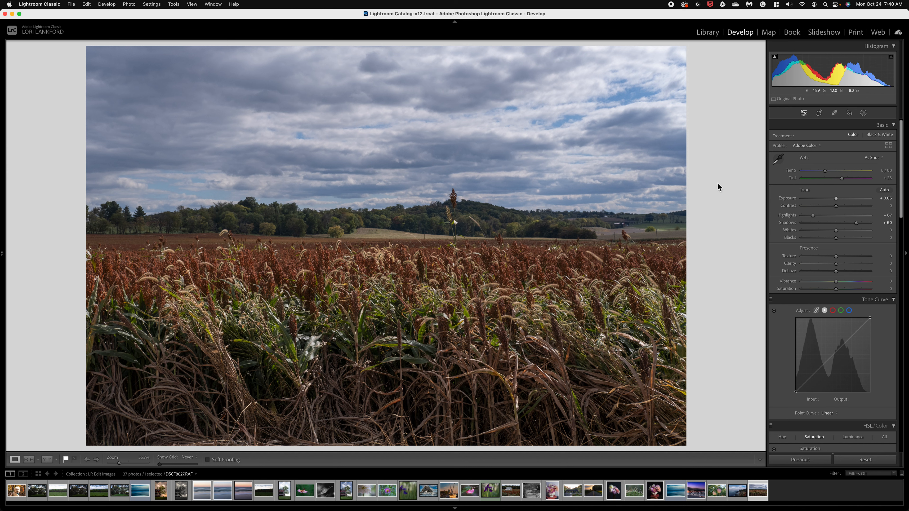
Look over the available mask types, including the range masks, and create a mask that selects the sky
click(864, 113)
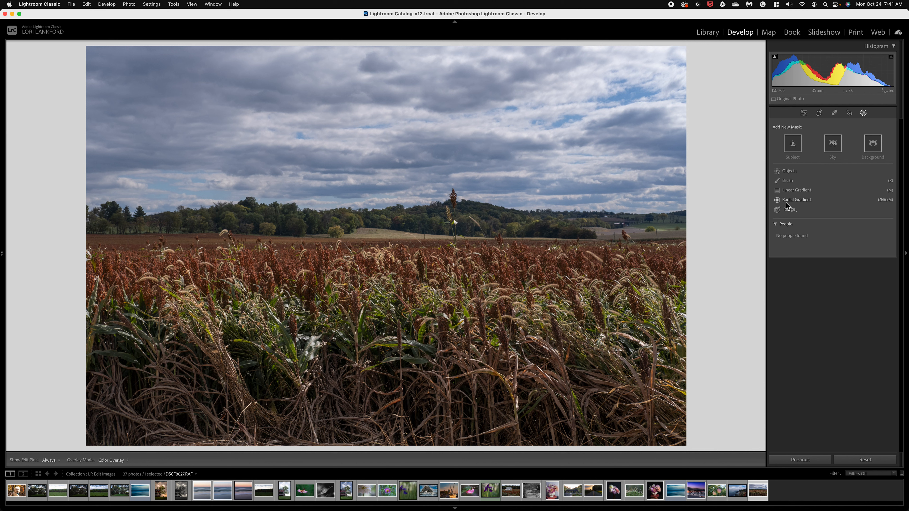
mouse_move(795, 211)
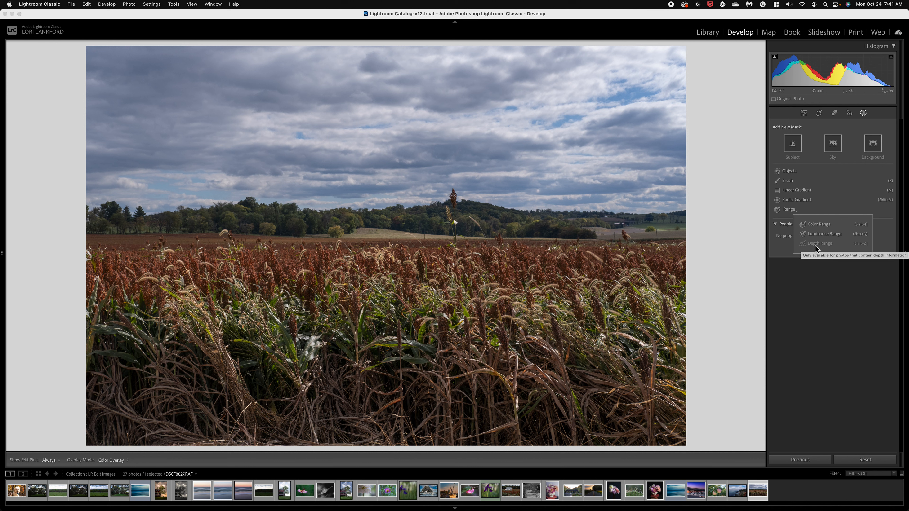
click(792, 211)
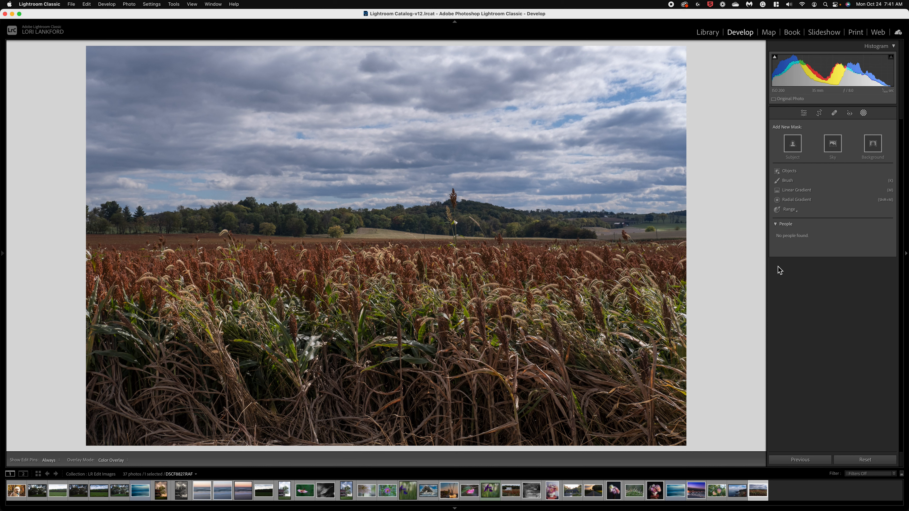
click(833, 145)
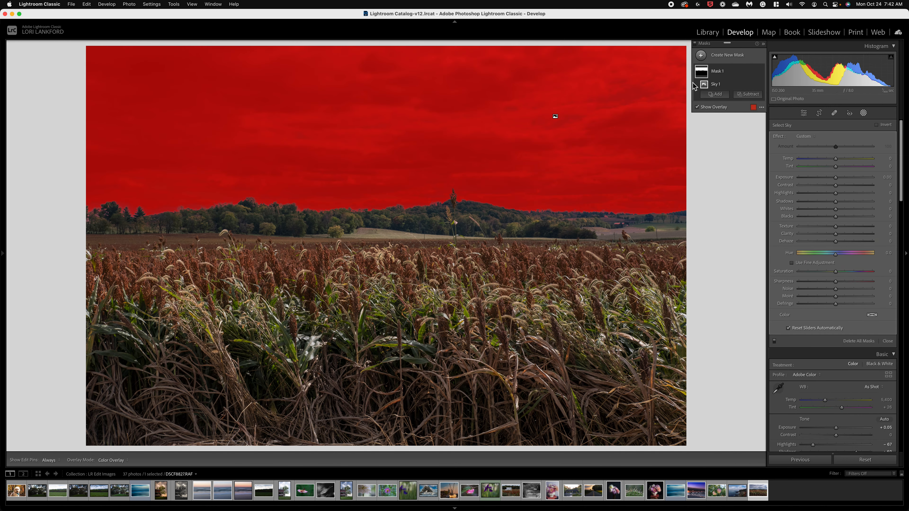
Dock the Masks panel above the mask adjustments, and float it again beside the photo
drag(743, 47, 845, 126)
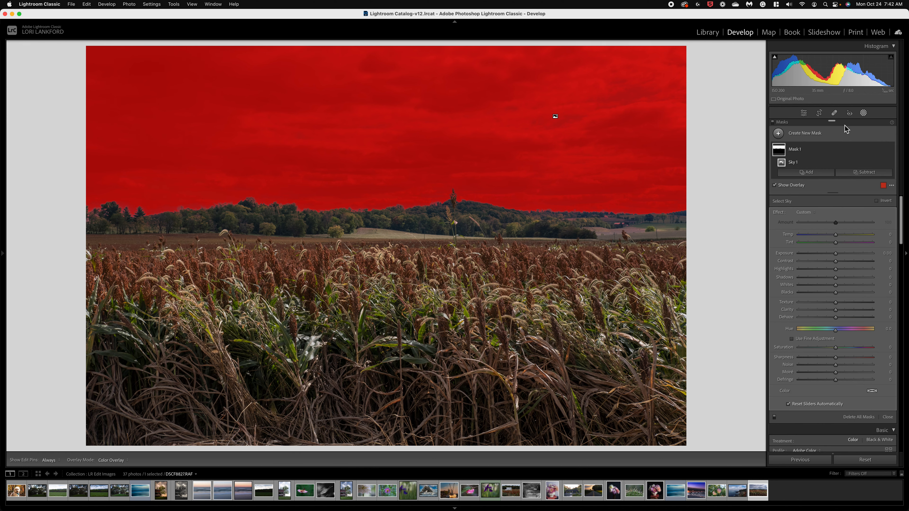
drag(835, 194, 835, 231)
drag(861, 126, 741, 73)
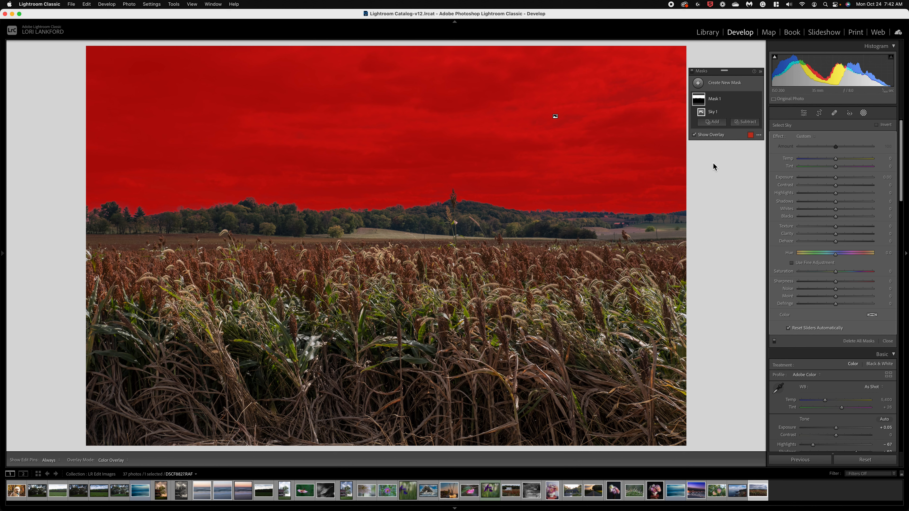
View the masking help and keyboard shortcut overview, and close it
click(758, 75)
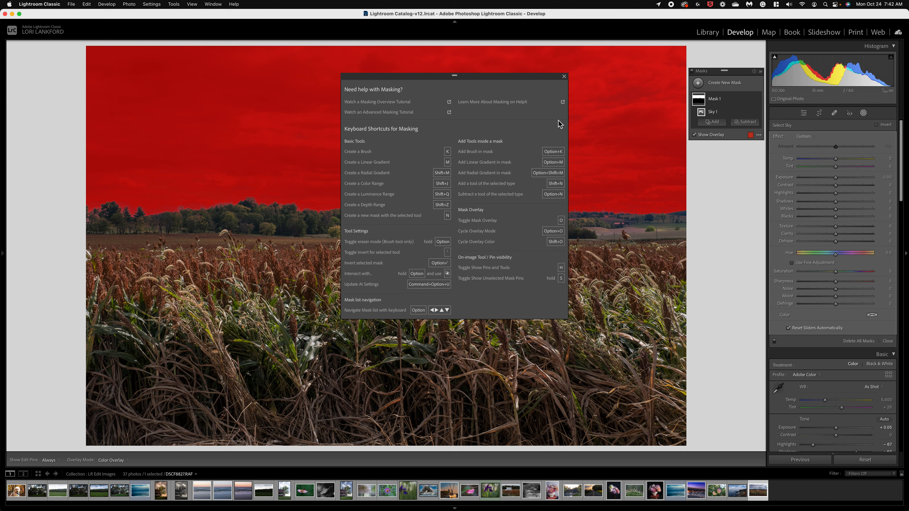
click(565, 77)
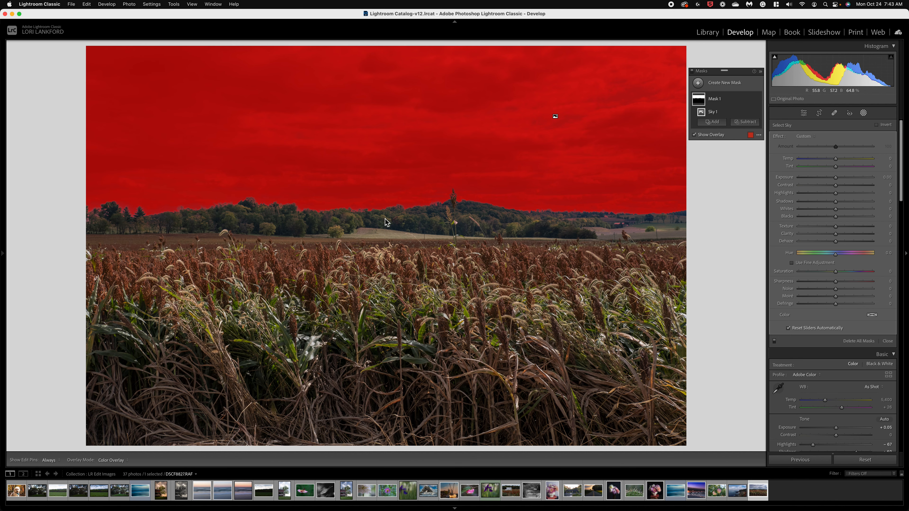
Examine the sky mask's edge along the tree line up close, and return to a view of the whole photo
key(z)
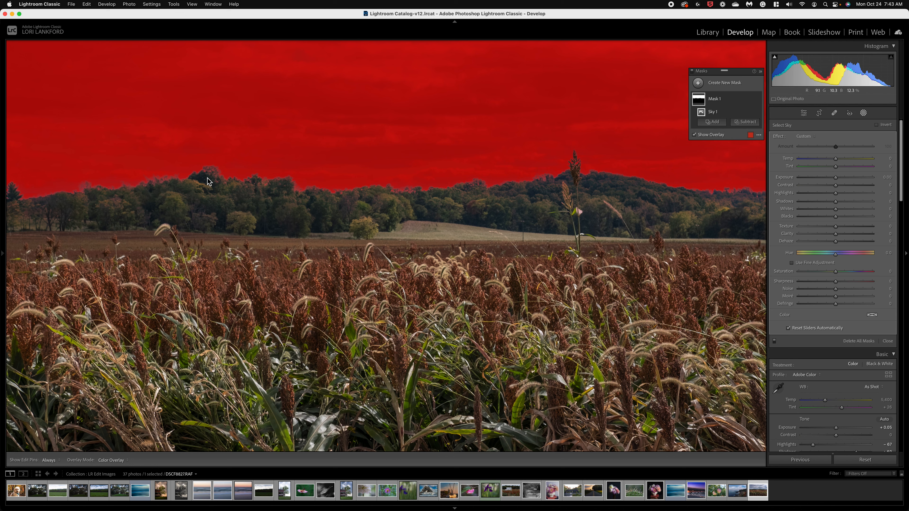
key(z)
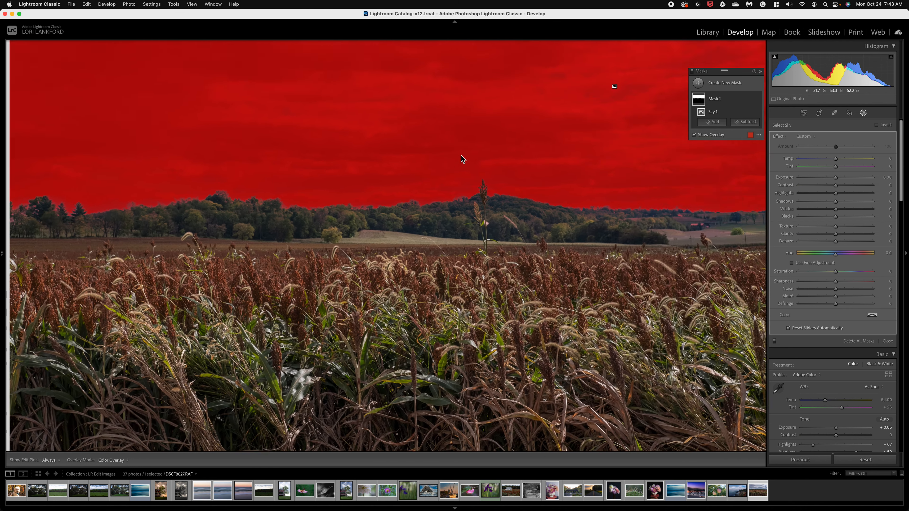
key(super+minus)
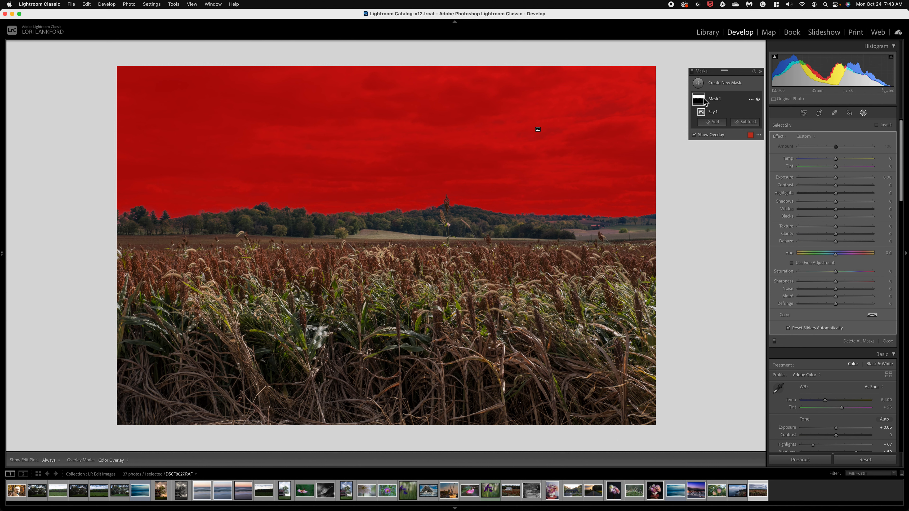
Rename the sky mask as "Darken sky" and expand its components
double_click(714, 100)
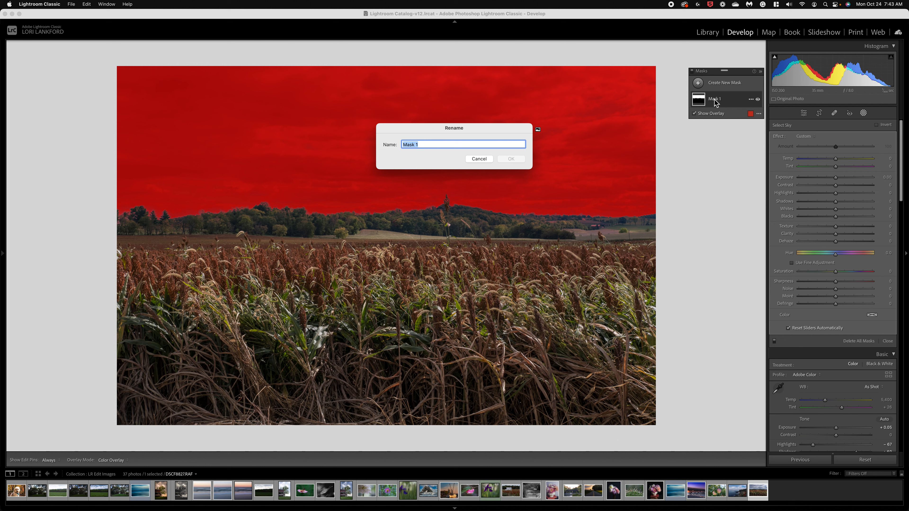
text(Darken sky)
click(502, 160)
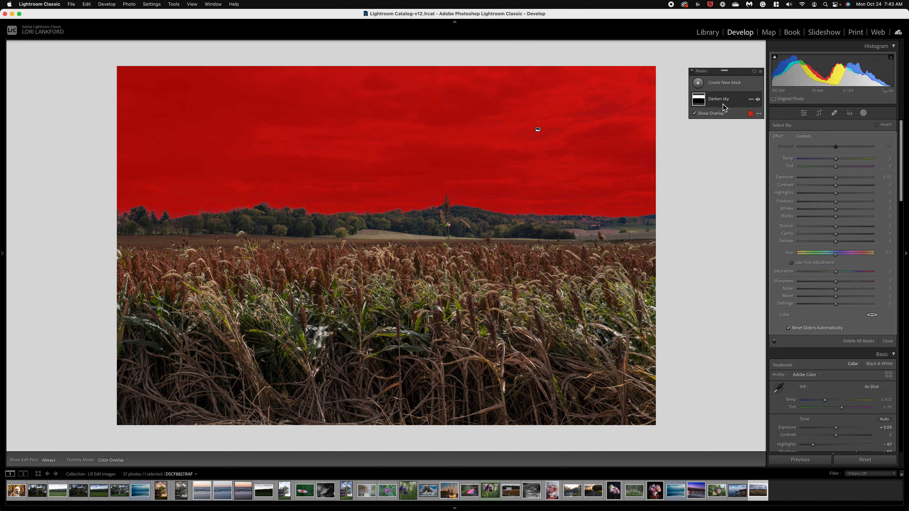
click(715, 100)
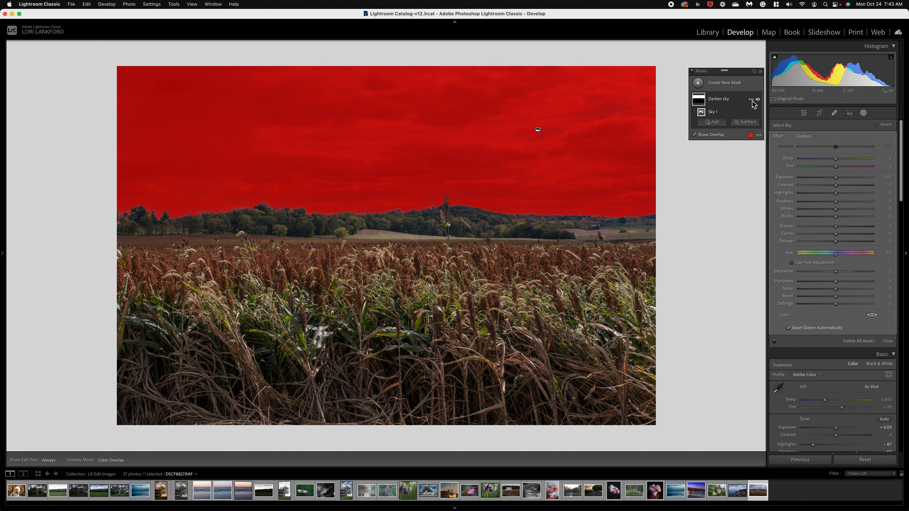
Try inverting the Darken sky mask to cover the foreground, and undo the inversion
click(751, 99)
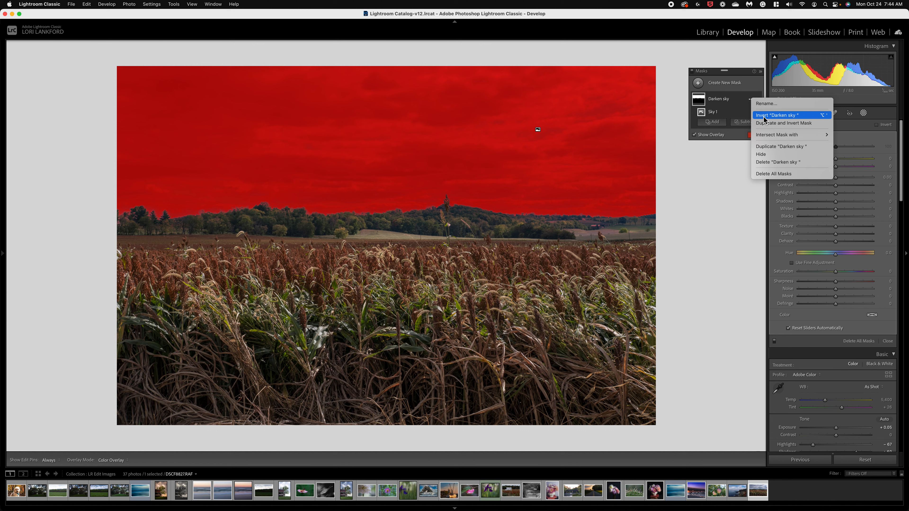
click(764, 118)
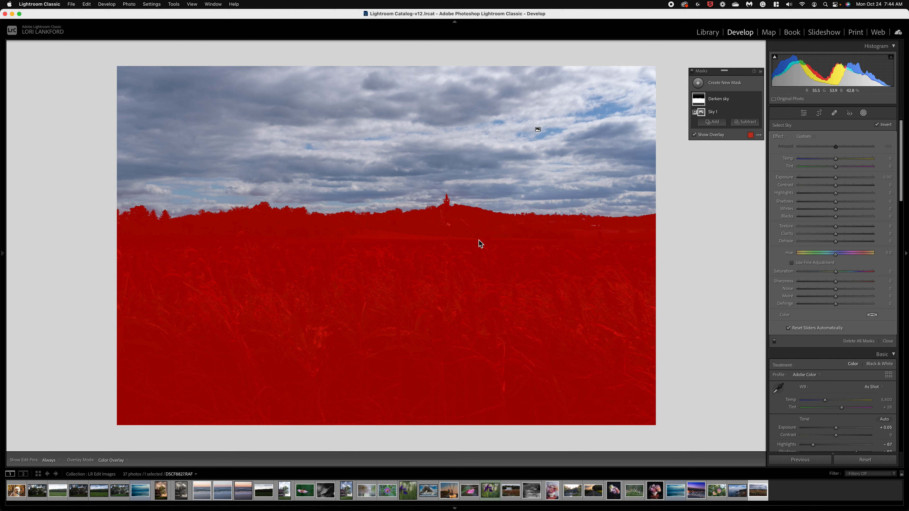
key(super+z)
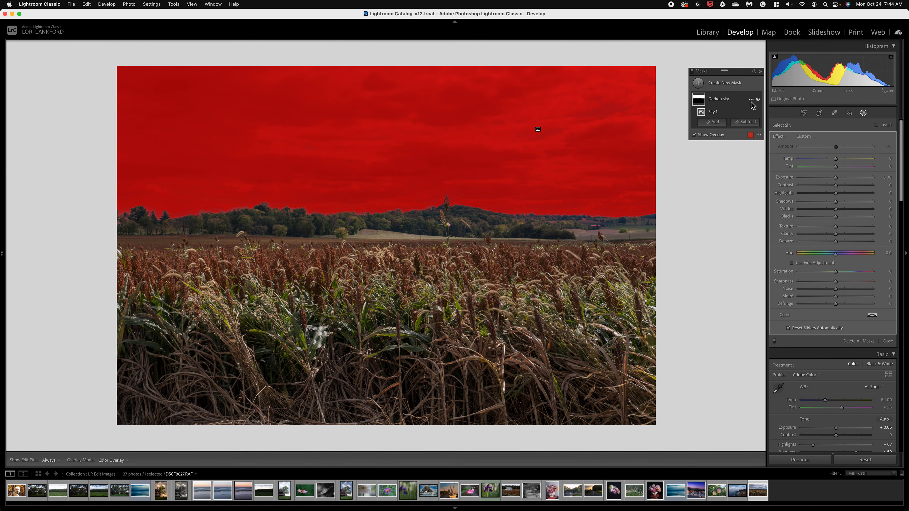
Create an inverted duplicate of the Darken sky mask and compare the coverage of both masks
click(751, 100)
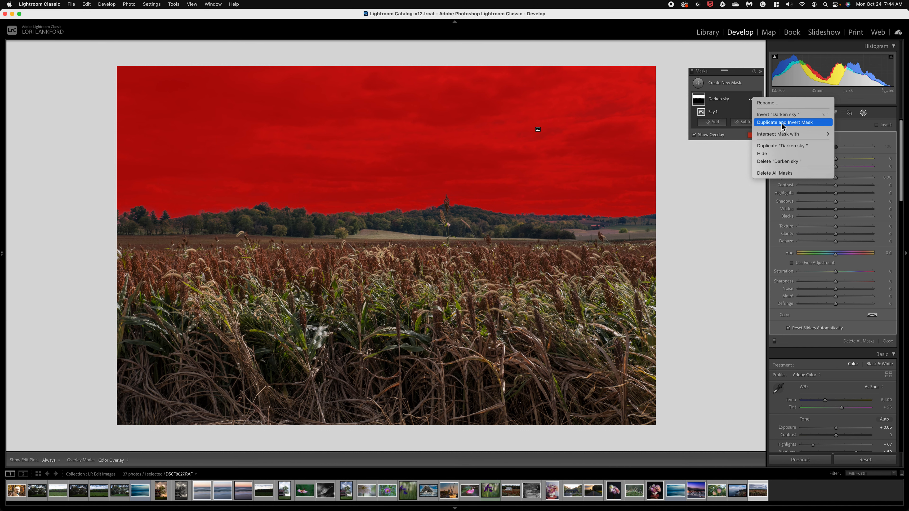
click(768, 123)
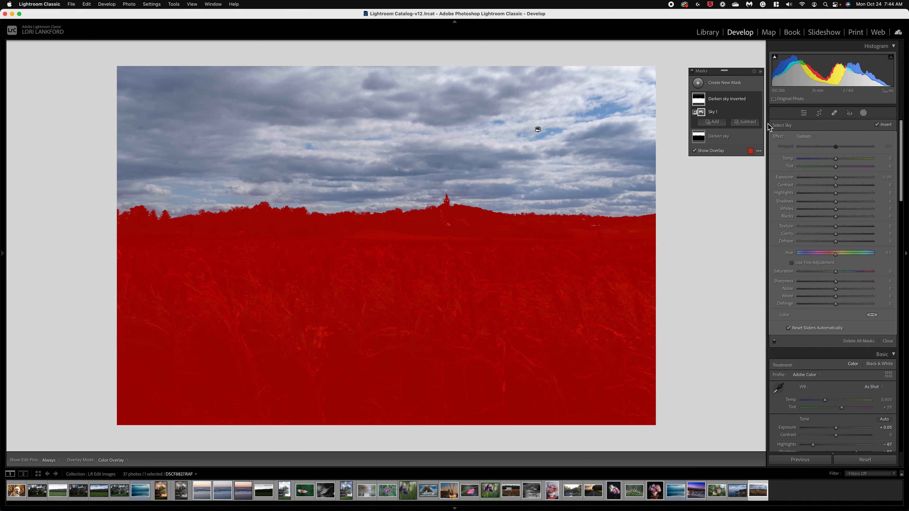
click(716, 141)
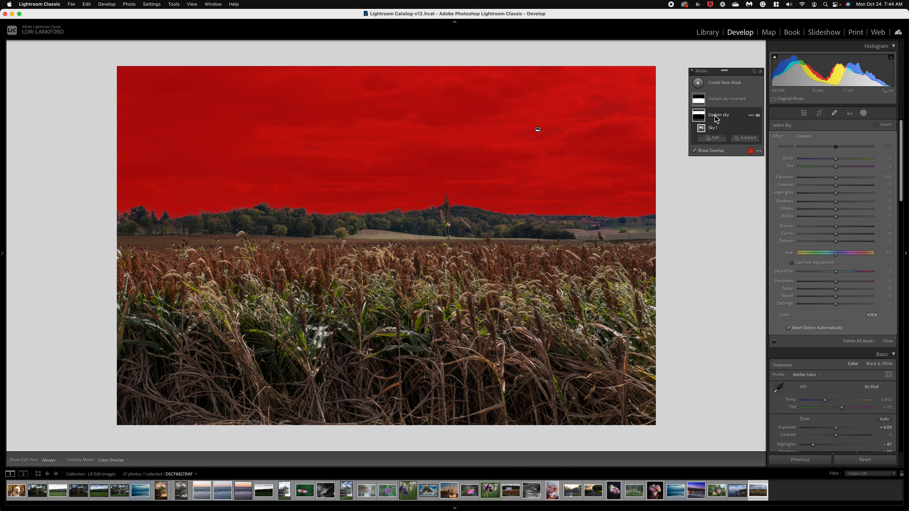
click(721, 102)
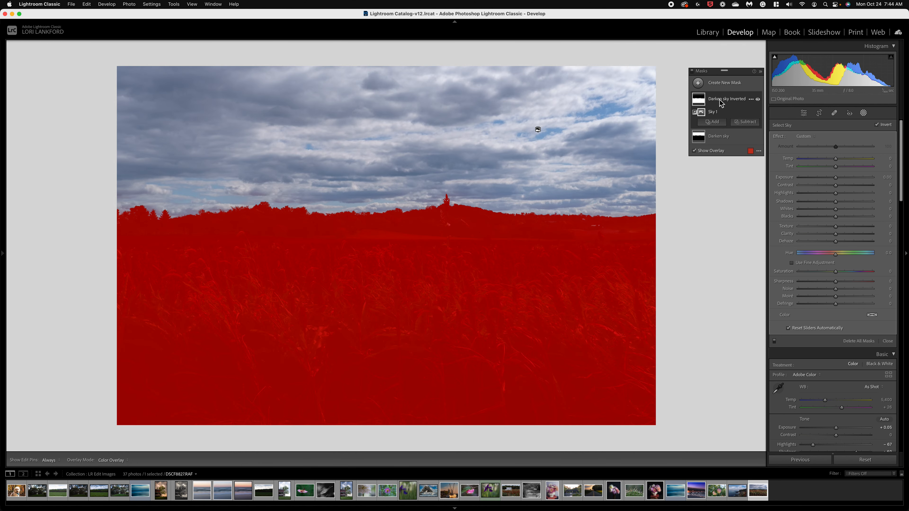
Rename the inverted duplicate as "Foreground mask"
double_click(721, 102)
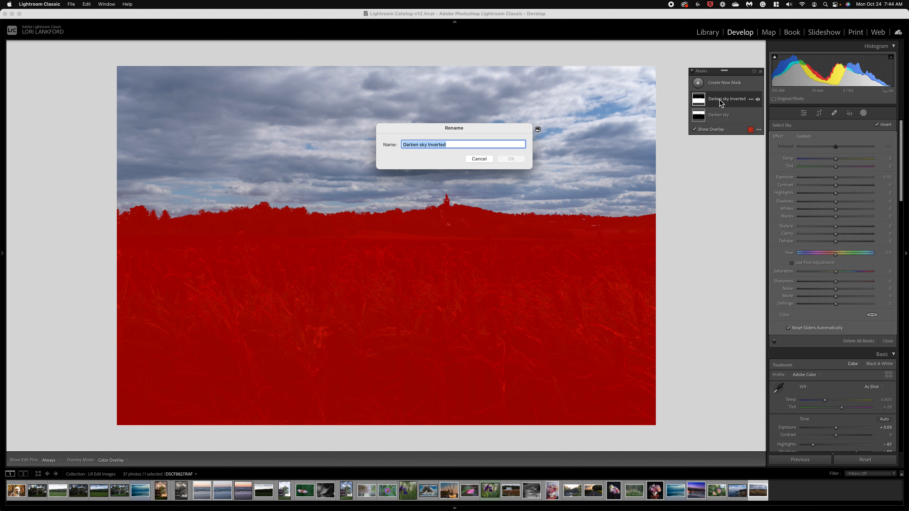
text(Foregrou)
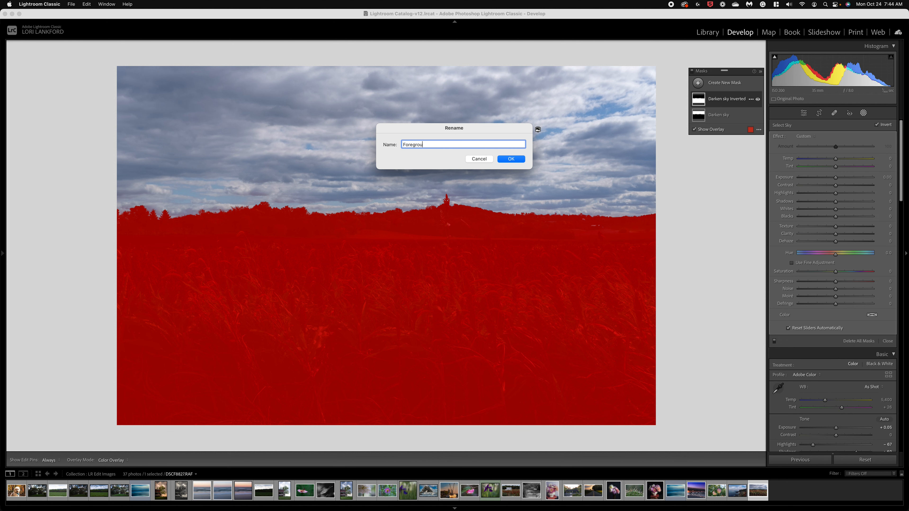
text(nd mas)
click(512, 160)
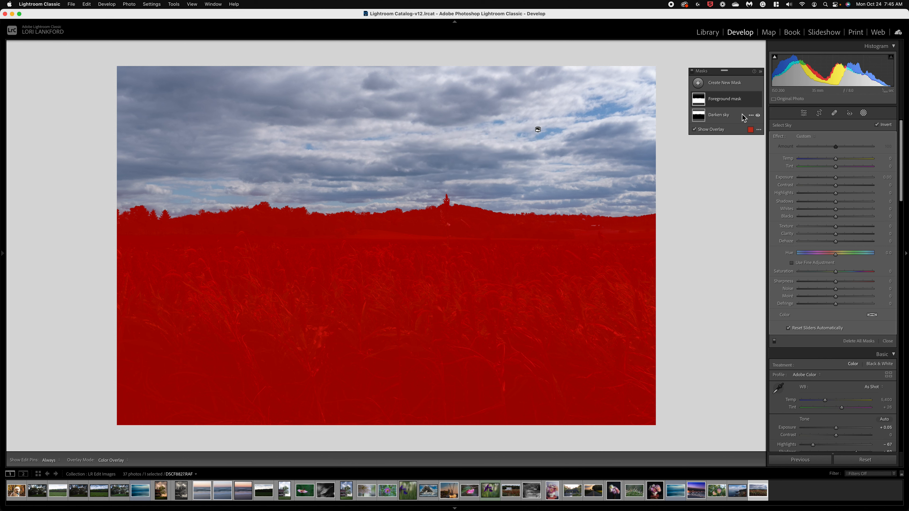
Duplicate the Darken sky mask without inverting it
click(726, 117)
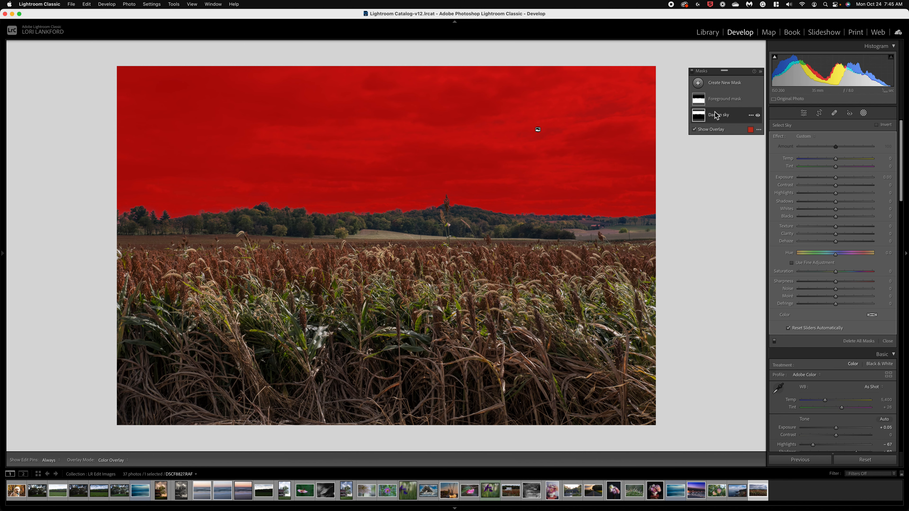
click(751, 115)
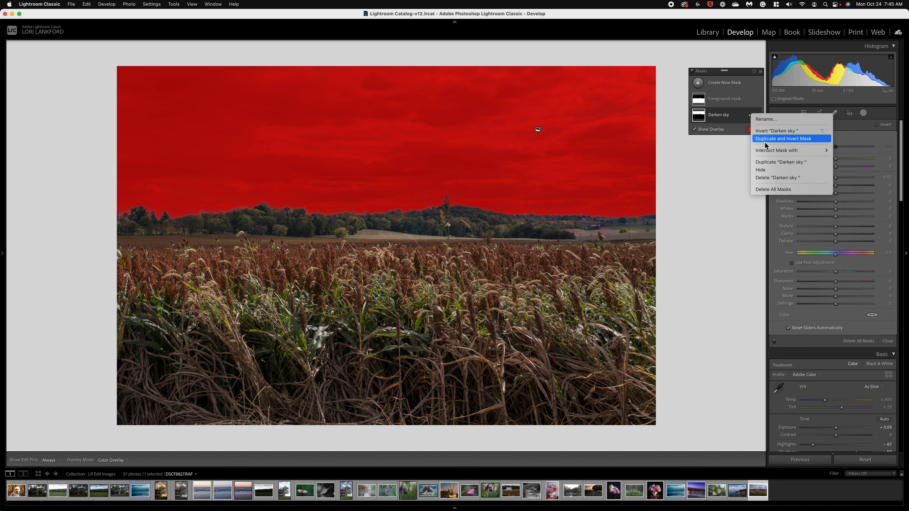
mouse_move(775, 153)
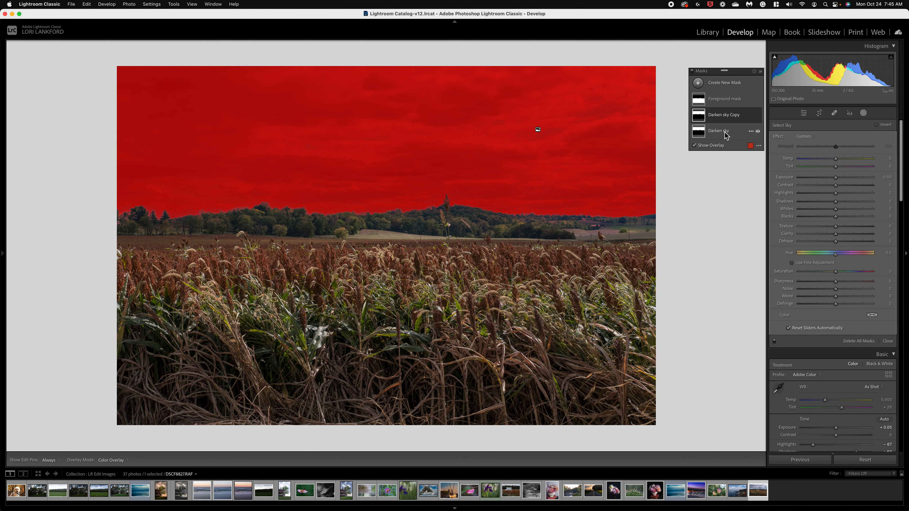
click(751, 132)
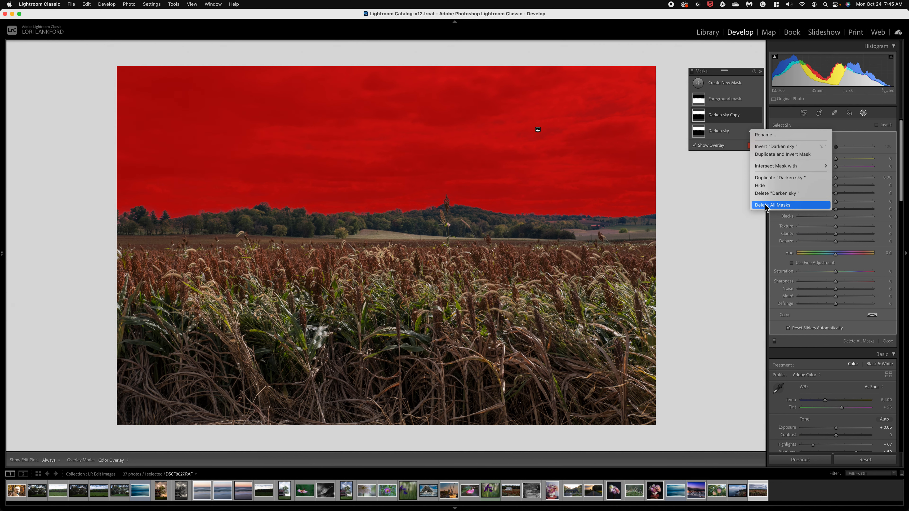
click(707, 180)
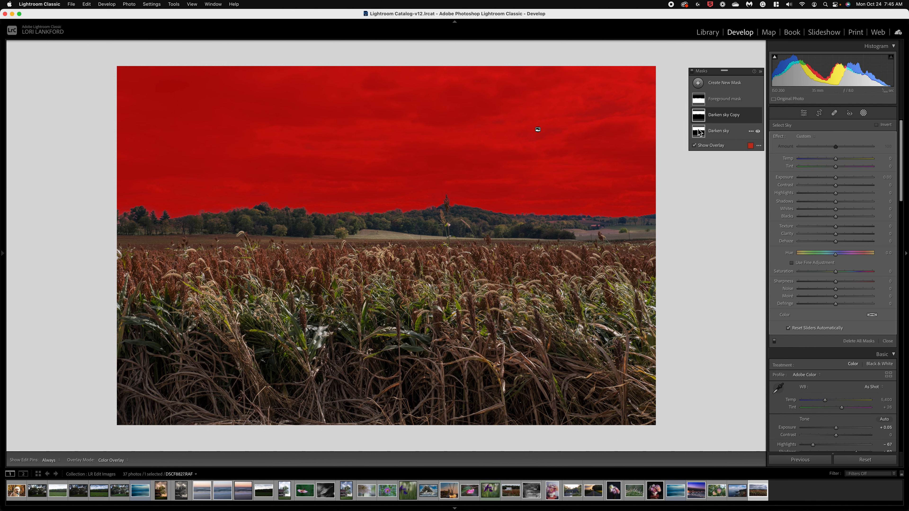
Expand the components of the copied sky mask and turn off the red mask overlay
click(699, 117)
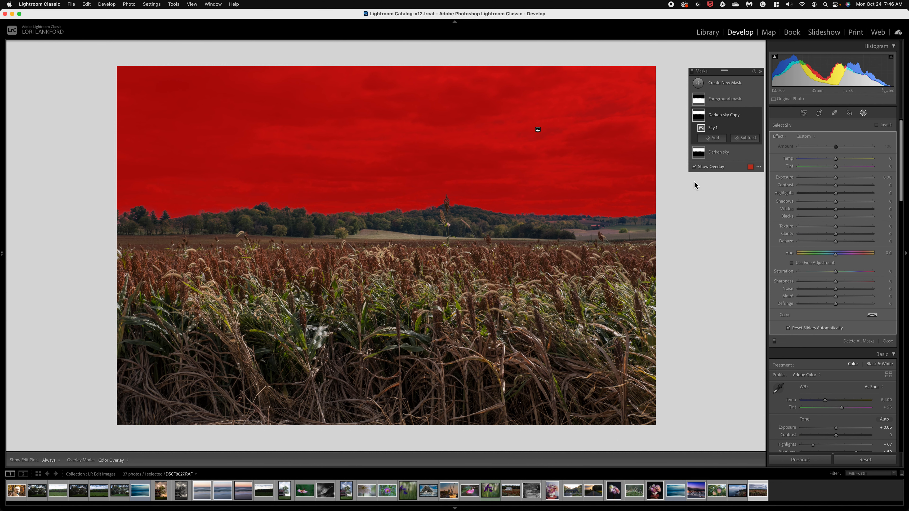
click(694, 167)
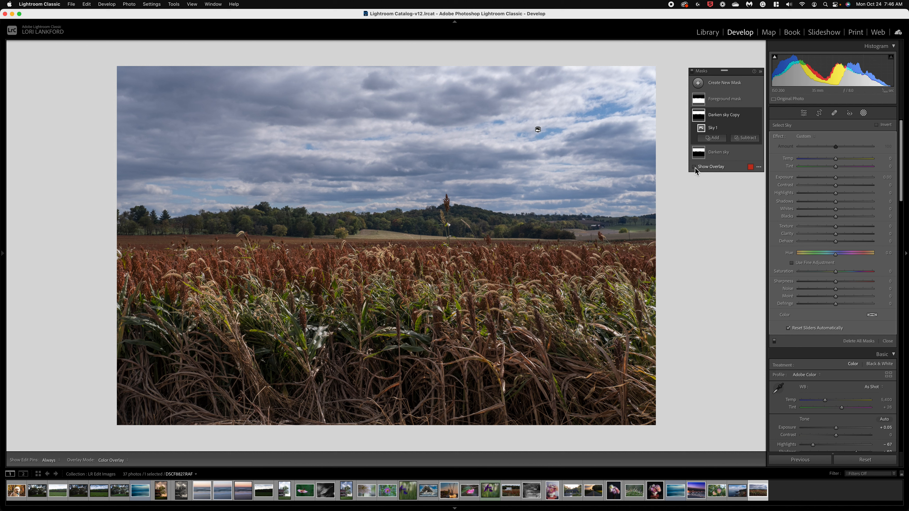
Try green and orange as the mask overlay color on the copied sky mask, and return the overlay to red
click(694, 167)
click(694, 167)
click(751, 168)
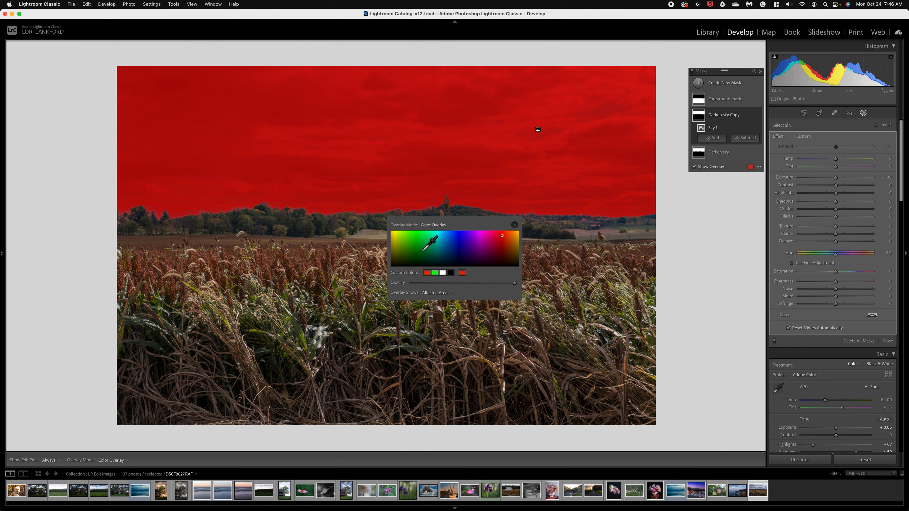
click(415, 246)
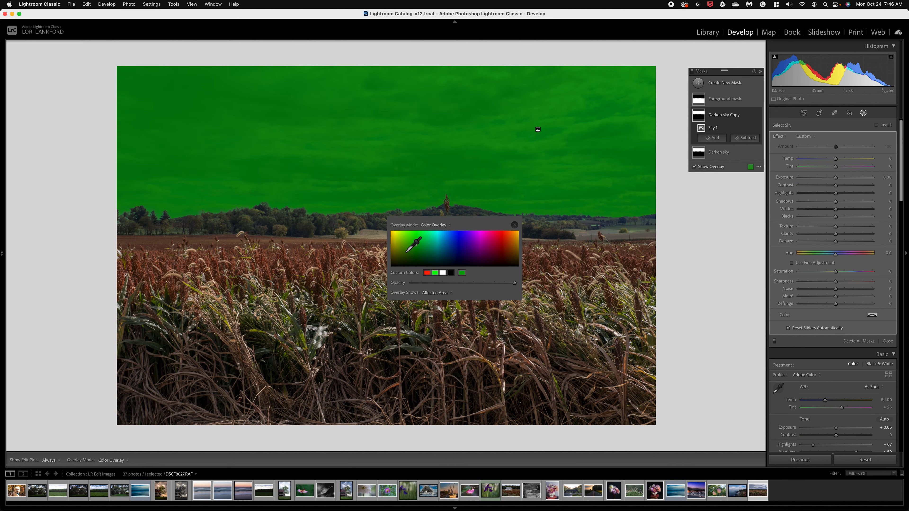
click(395, 249)
click(516, 249)
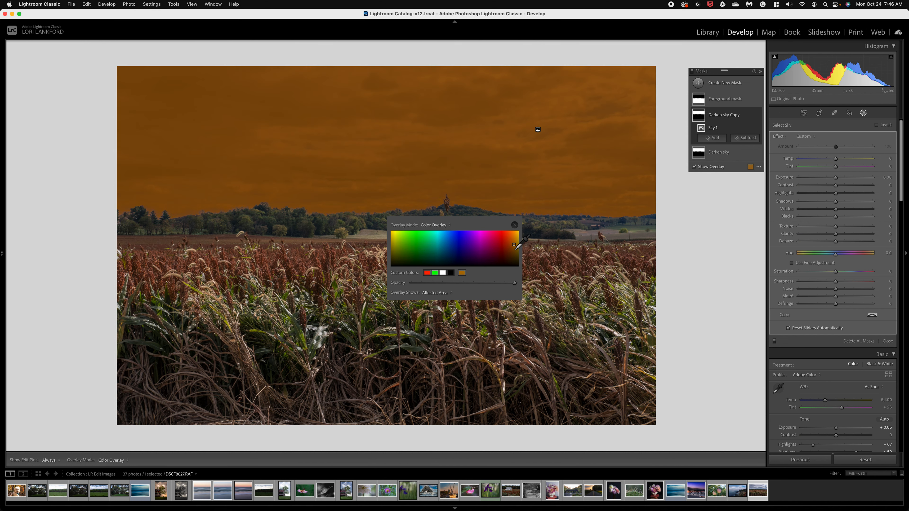
click(502, 239)
click(500, 234)
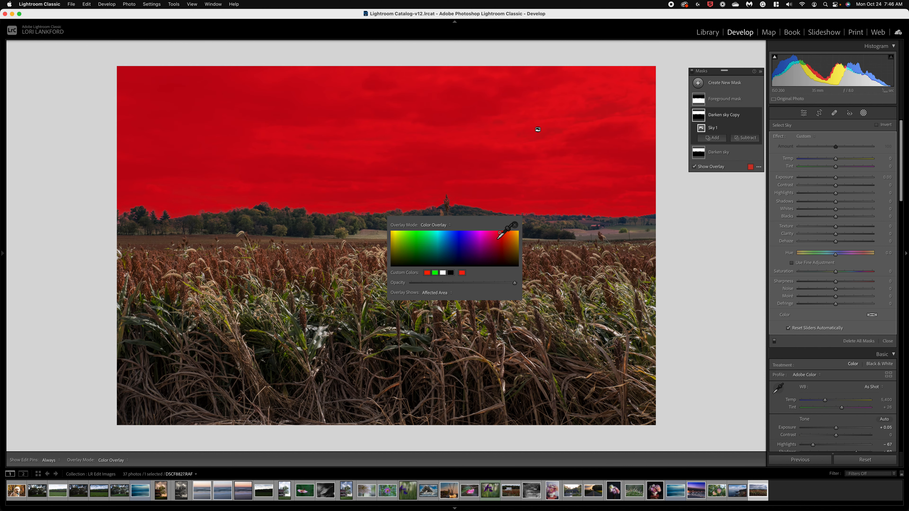
click(499, 237)
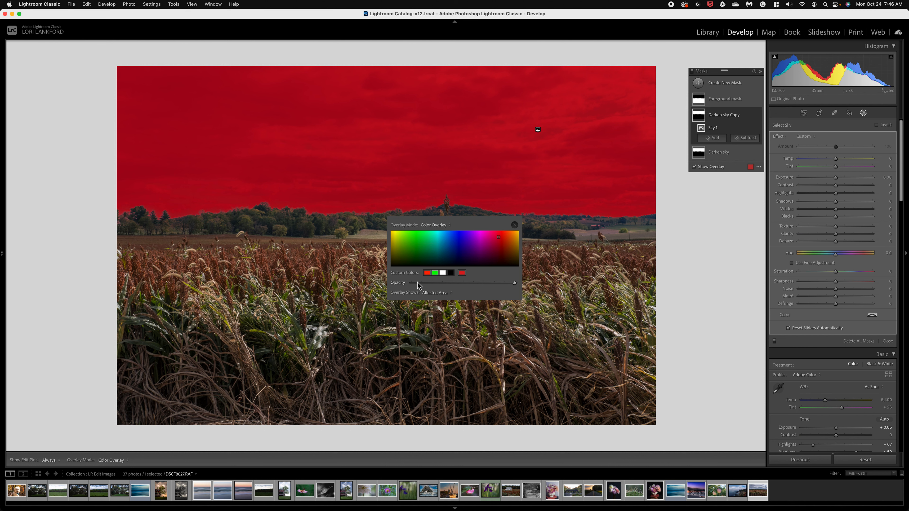
Lower the mask overlay's opacity, return it to nearly full, and close the overlay settings with Affected Area kept
drag(460, 283, 498, 283)
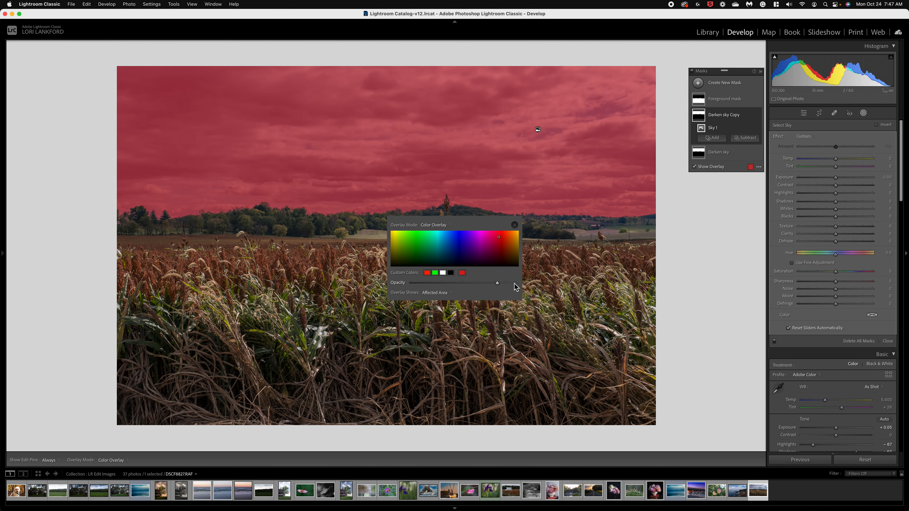
click(511, 283)
click(501, 283)
drag(500, 283, 514, 283)
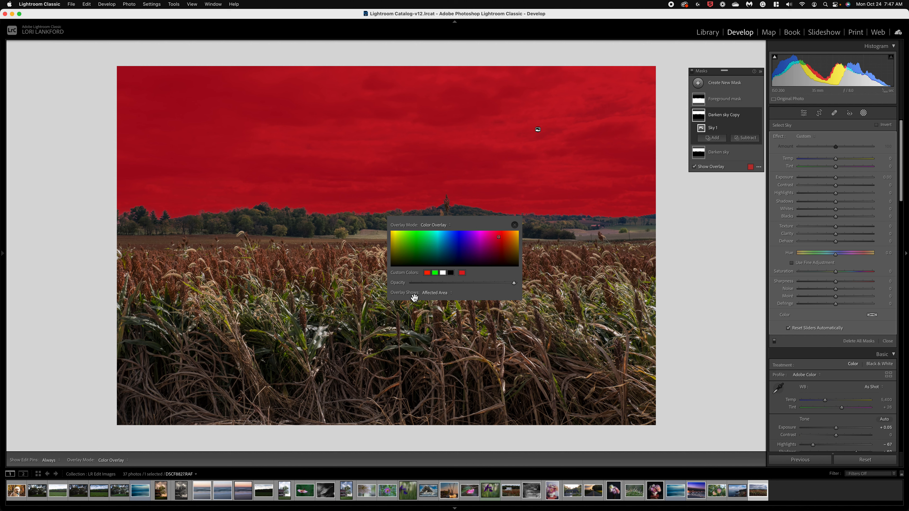
click(451, 294)
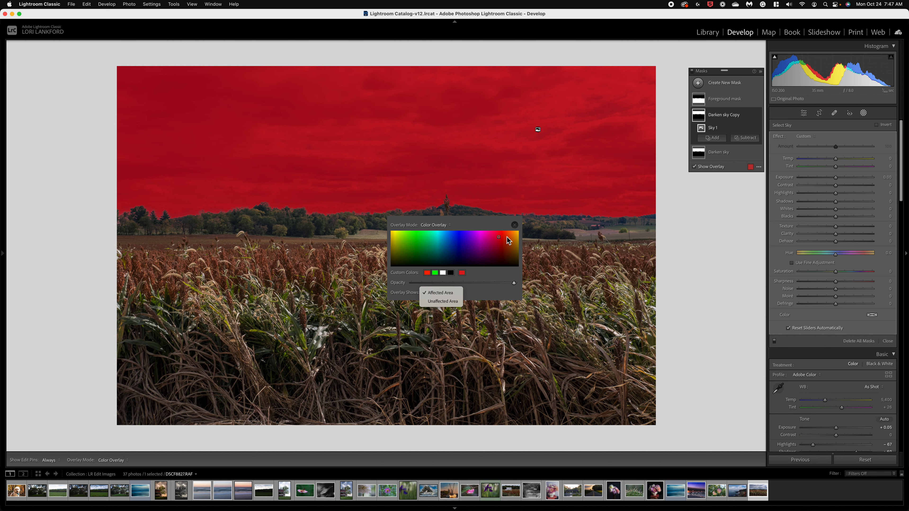
click(516, 225)
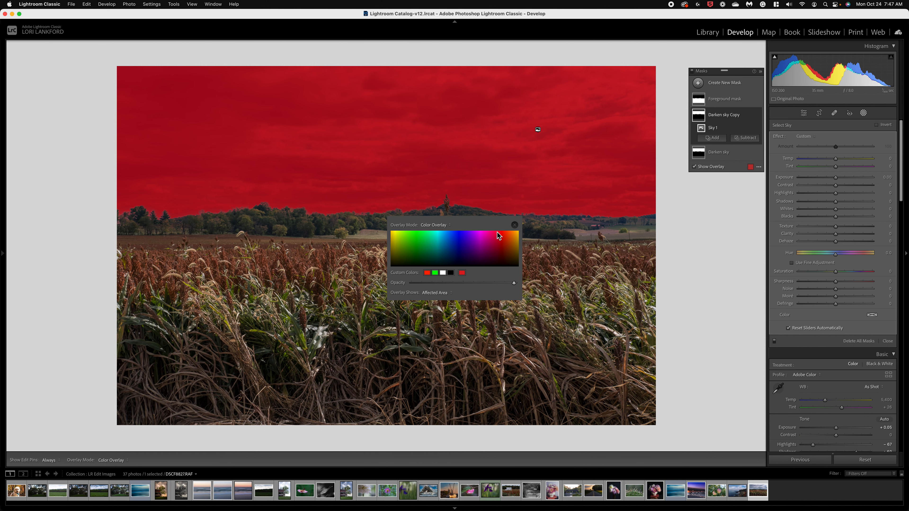
click(515, 226)
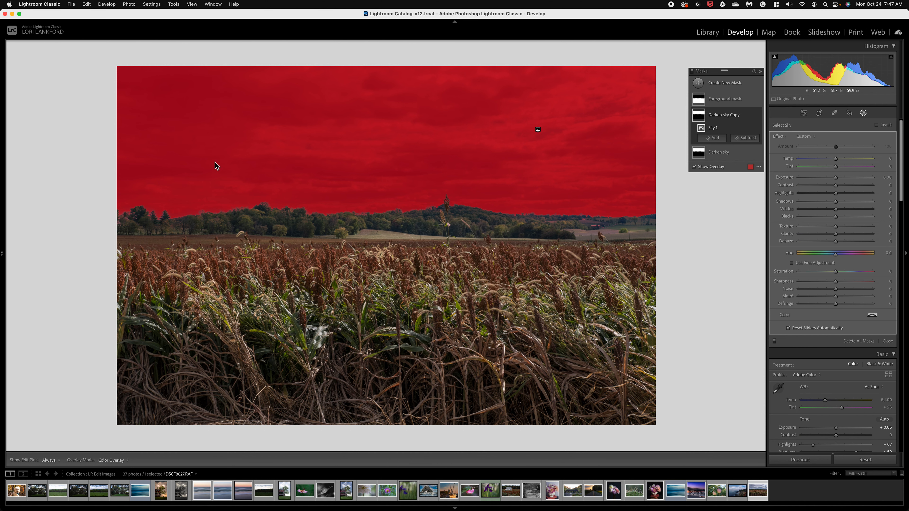
Set the exposure of the Darken sky Copy mask to -0.37 and compare the sky with the overlay off and on
click(836, 177)
mouse_move(836, 178)
mouse_down()
mouse_move(862, 180)
mouse_move(831, 181)
mouse_up()
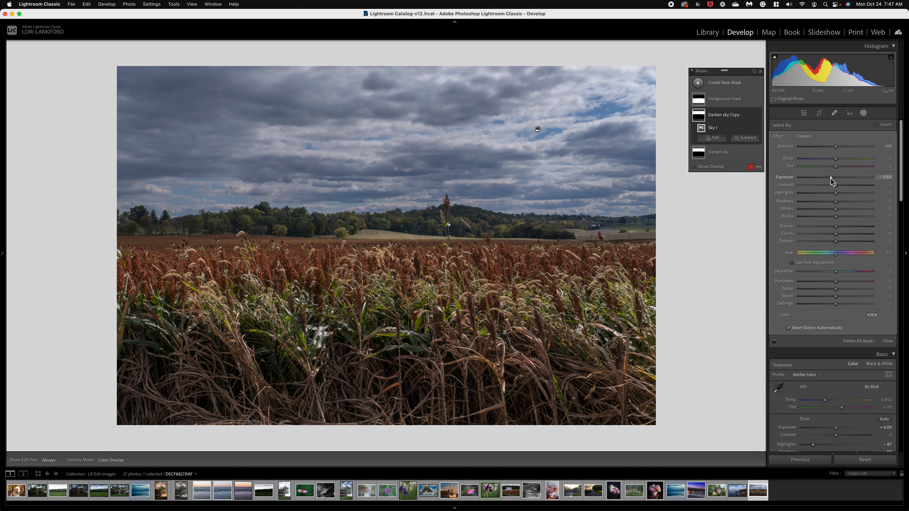
click(694, 166)
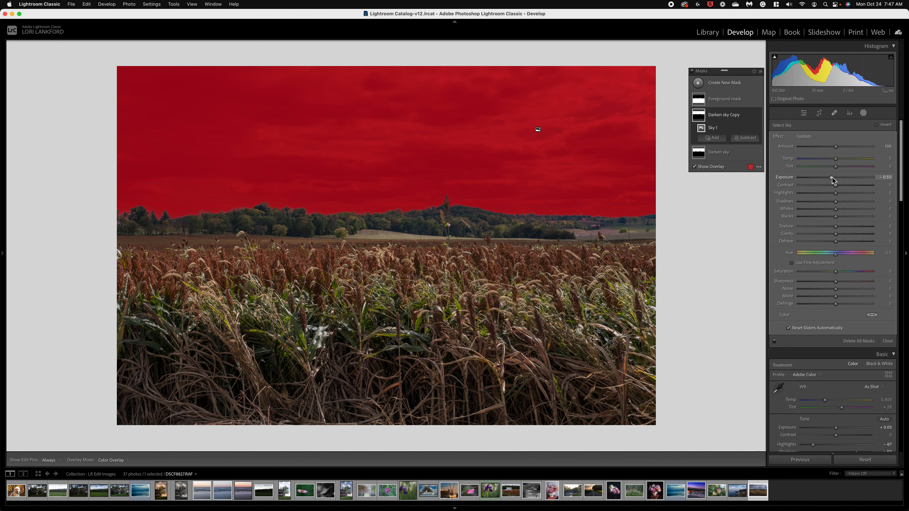
drag(832, 177, 834, 179)
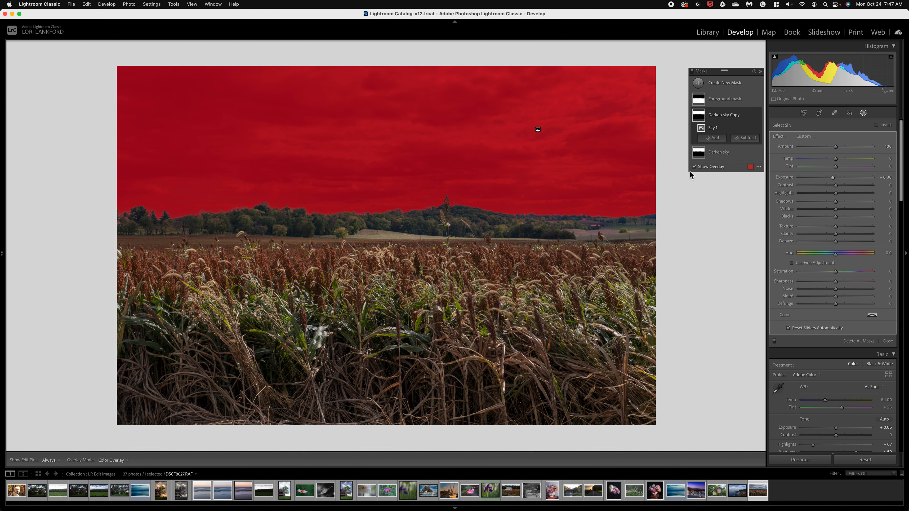
drag(833, 178, 832, 179)
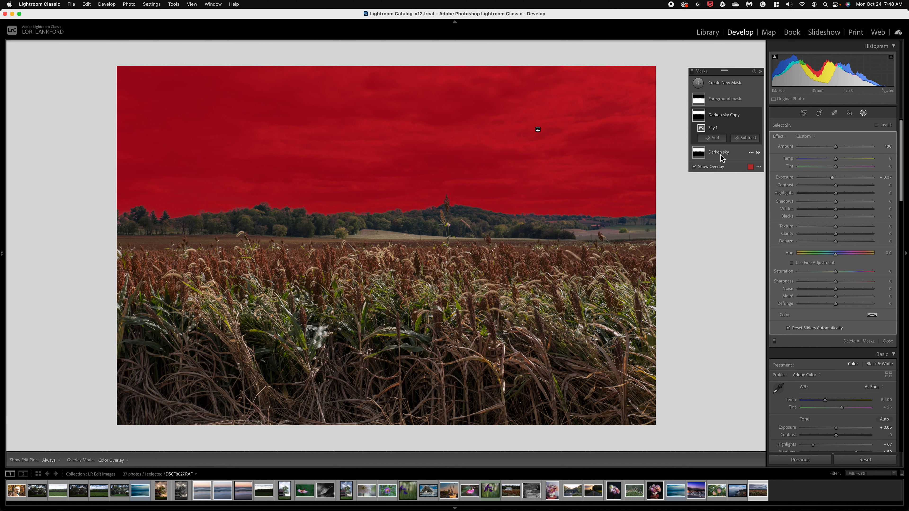
click(694, 167)
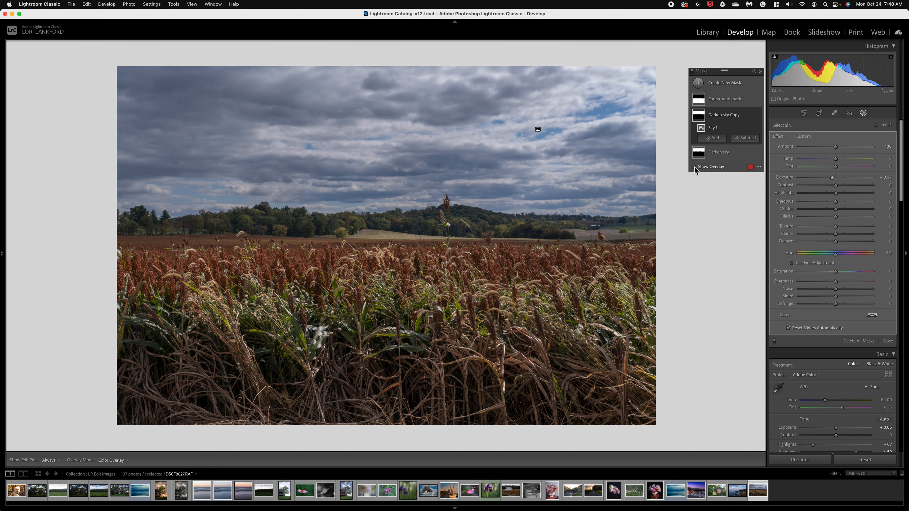
click(695, 167)
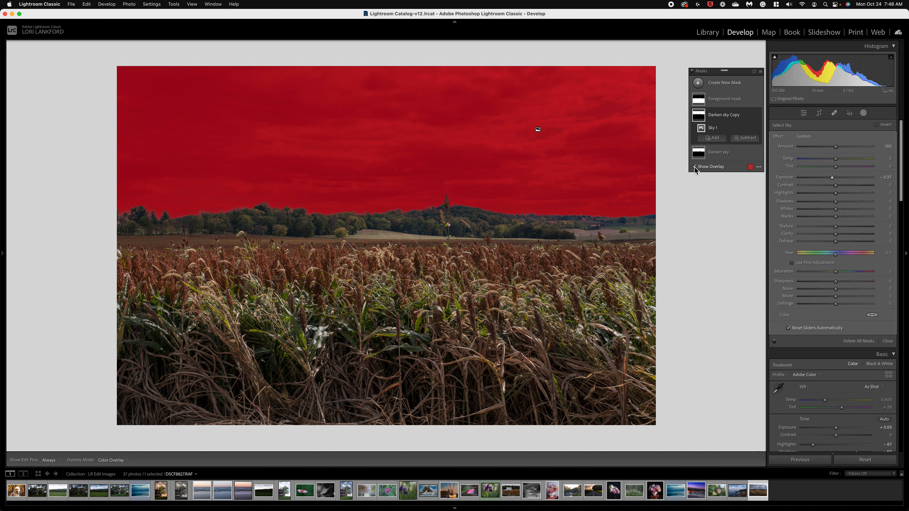
Subtract the distant tree line and hills from the Foreground mask by painting over them with a brush
click(720, 100)
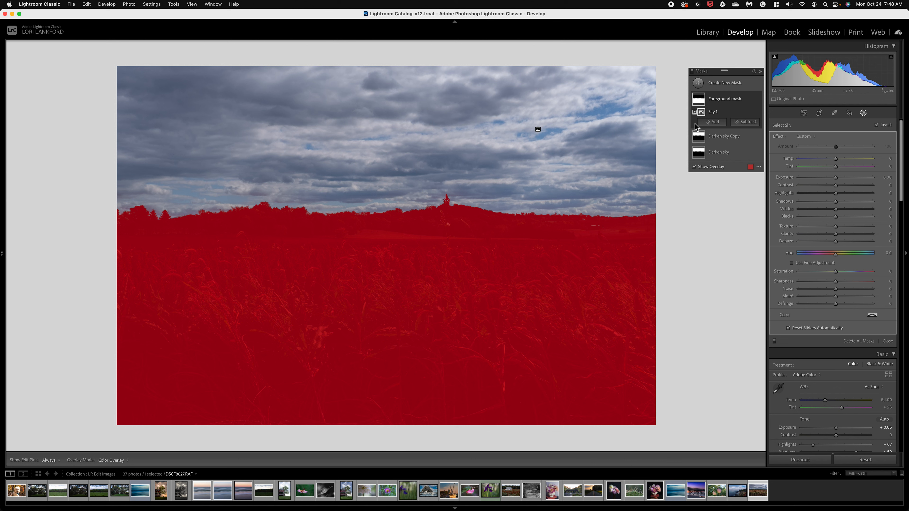
click(742, 123)
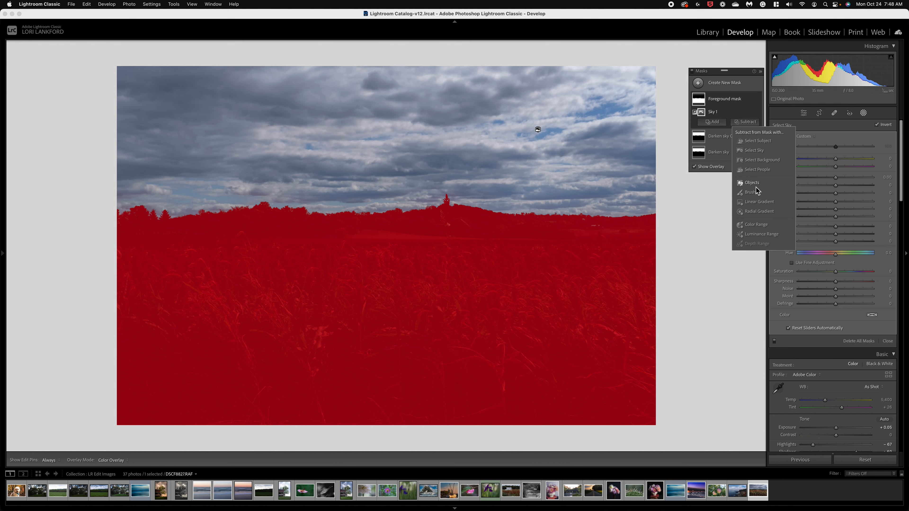
click(750, 193)
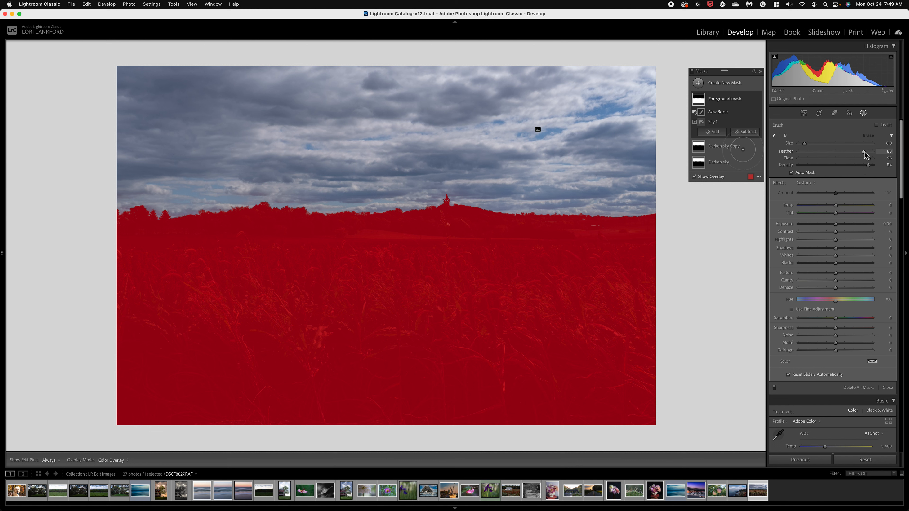
click(694, 177)
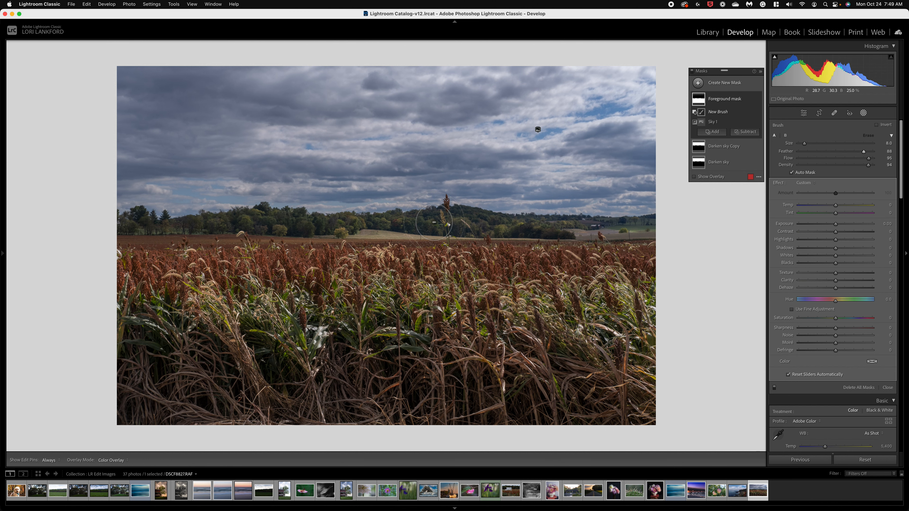
click(694, 177)
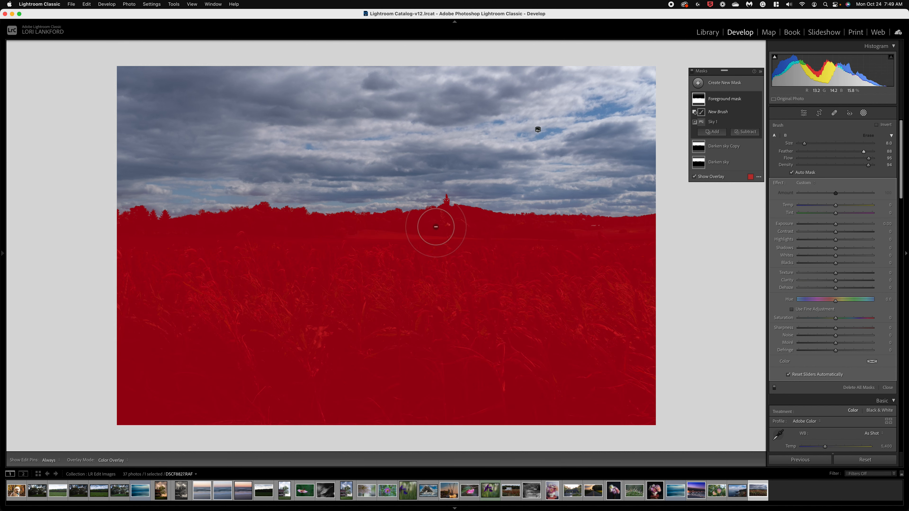
key(h)
mouse_move(441, 220)
mouse_down()
mouse_move(463, 218)
mouse_move(419, 219)
mouse_move(427, 230)
mouse_move(454, 230)
mouse_move(487, 226)
mouse_move(457, 207)
mouse_move(509, 220)
mouse_move(547, 211)
mouse_move(671, 214)
mouse_move(614, 228)
mouse_move(664, 231)
mouse_move(501, 231)
mouse_move(600, 216)
mouse_move(559, 216)
mouse_move(618, 226)
mouse_move(595, 234)
mouse_move(530, 218)
mouse_move(464, 216)
mouse_move(423, 190)
mouse_move(383, 225)
mouse_move(403, 214)
mouse_move(314, 210)
mouse_move(416, 216)
mouse_move(311, 210)
mouse_up()
mouse_move(133, 209)
mouse_down()
mouse_move(115, 203)
mouse_move(138, 209)
mouse_move(105, 219)
mouse_move(372, 222)
mouse_move(239, 242)
mouse_up()
mouse_move(143, 222)
mouse_down()
mouse_move(655, 222)
mouse_move(469, 194)
mouse_move(493, 209)
mouse_move(447, 187)
mouse_move(400, 204)
mouse_move(231, 206)
mouse_up()
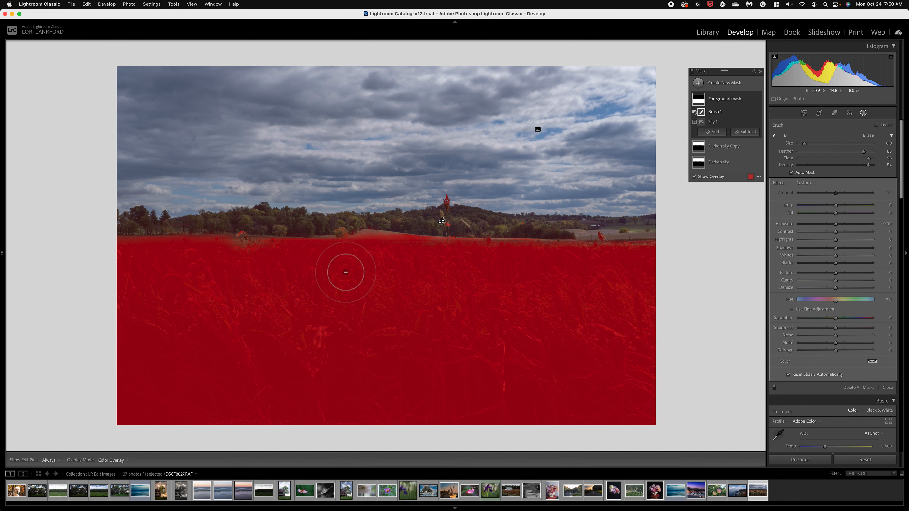
Erase parts of the subtracting brush to restore the mask on the tall plant and along the field's upper edge
click(868, 136)
mouse_move(234, 243)
mouse_down()
mouse_move(276, 243)
mouse_move(222, 247)
mouse_move(358, 243)
mouse_up()
mouse_move(443, 215)
mouse_down()
mouse_move(444, 229)
mouse_move(493, 242)
mouse_move(655, 242)
mouse_up()
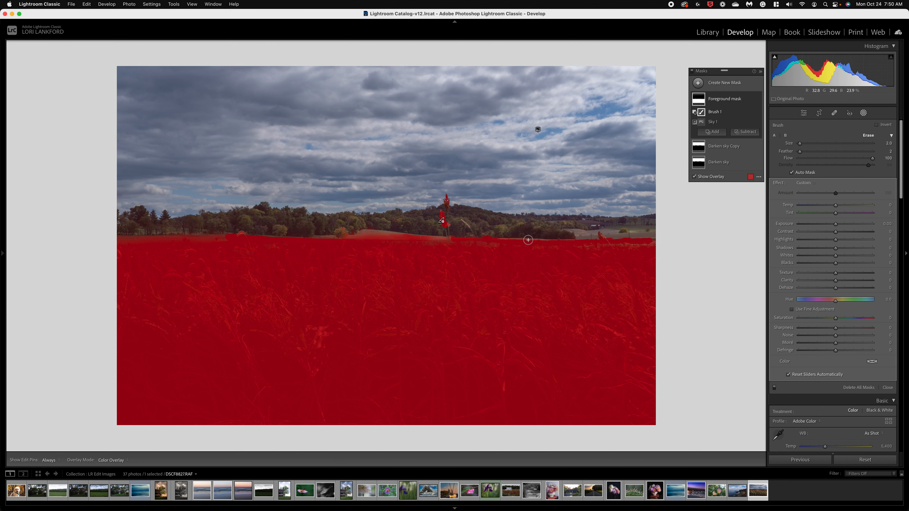
mouse_move(321, 238)
mouse_down()
mouse_move(375, 234)
mouse_move(445, 242)
mouse_up()
mouse_move(370, 240)
mouse_down()
mouse_move(446, 244)
mouse_move(390, 234)
mouse_move(446, 242)
mouse_up()
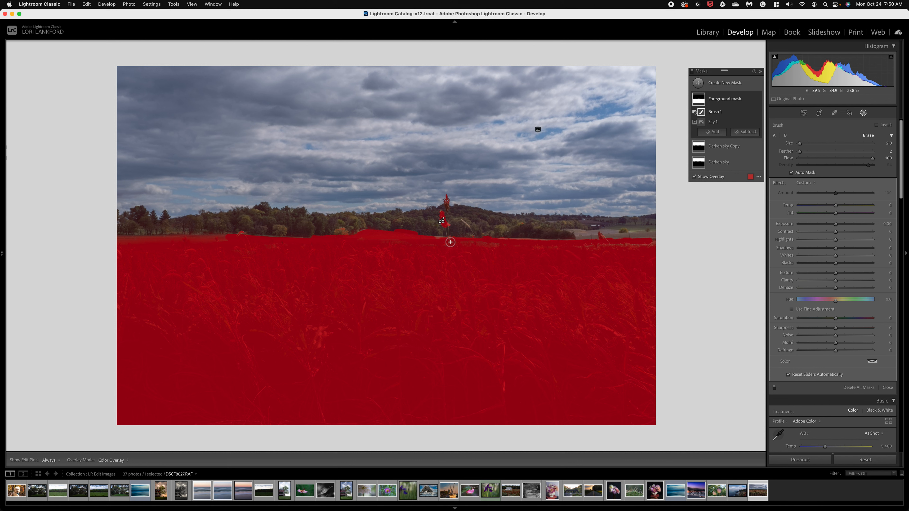
Reduce the subtracting brush to size 1.0 and clean up the mask along the pale field and horizon edge
click(775, 135)
key(p)
key(bracketleft)
key(bracketleft)
key(bracketleft)
key(bracketleft)
key(h)
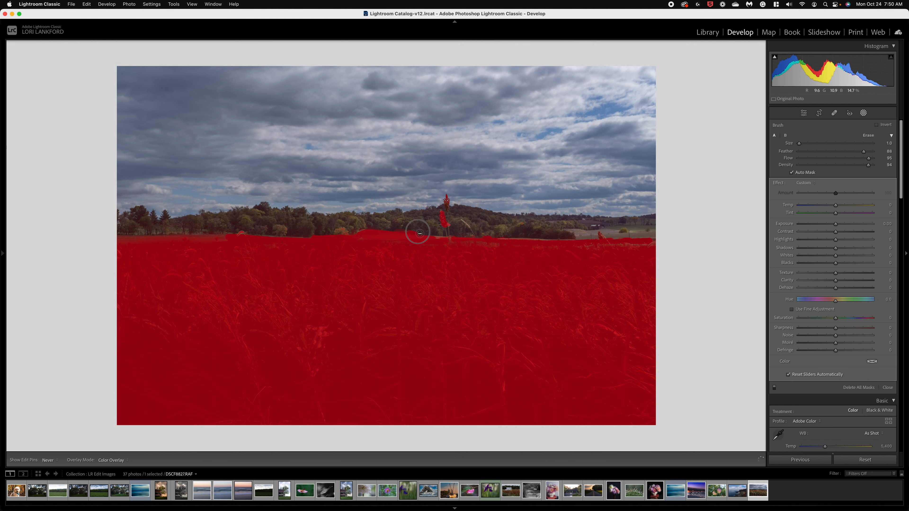
mouse_move(434, 238)
mouse_down()
mouse_move(374, 227)
mouse_move(443, 236)
mouse_move(345, 230)
mouse_move(365, 230)
mouse_up()
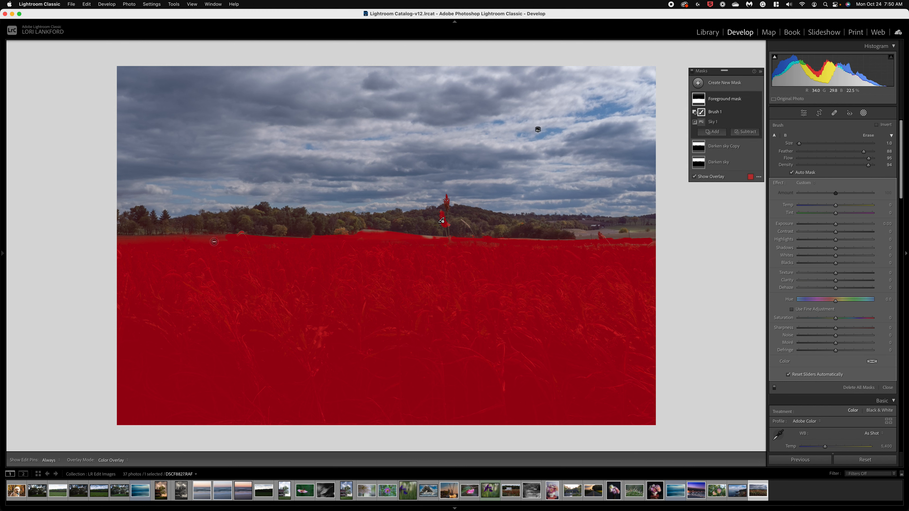
drag(240, 233, 248, 234)
Add a brush component to the Foreground mask and paint a size 4.0 stroke across the low sky above the trees
click(713, 125)
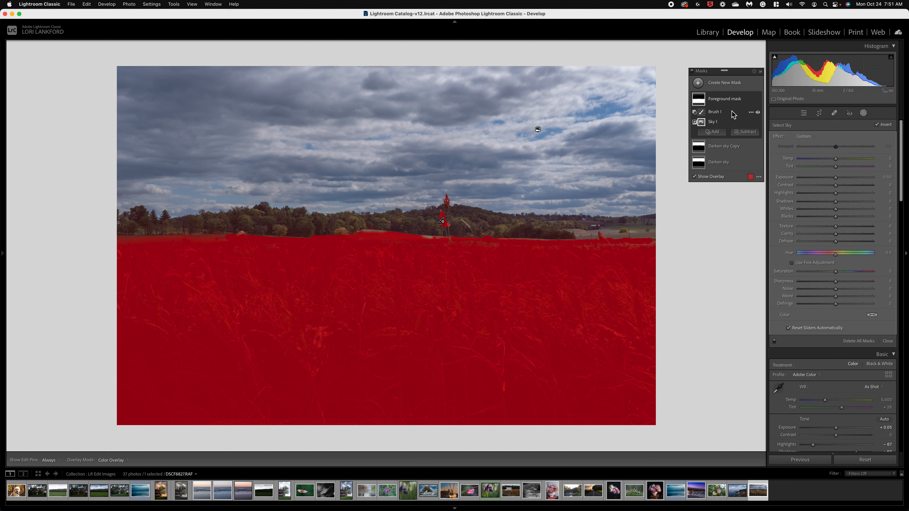
click(718, 137)
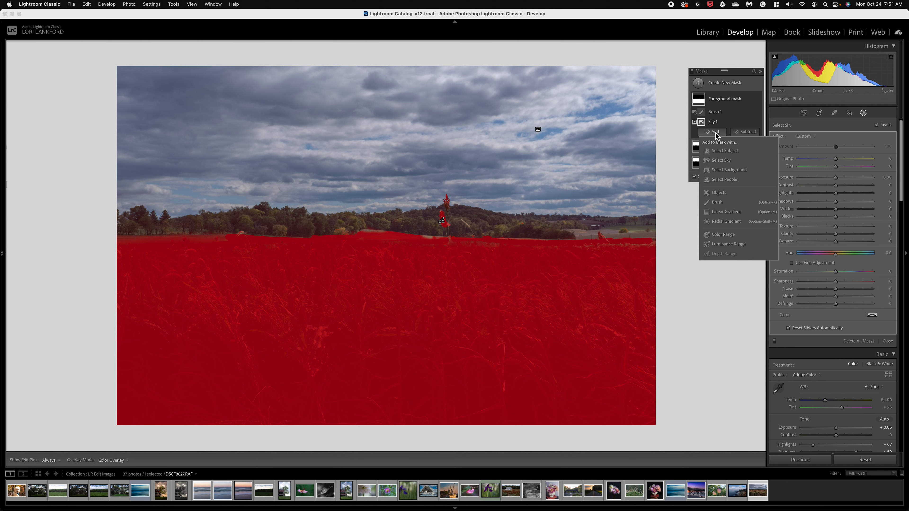
click(719, 206)
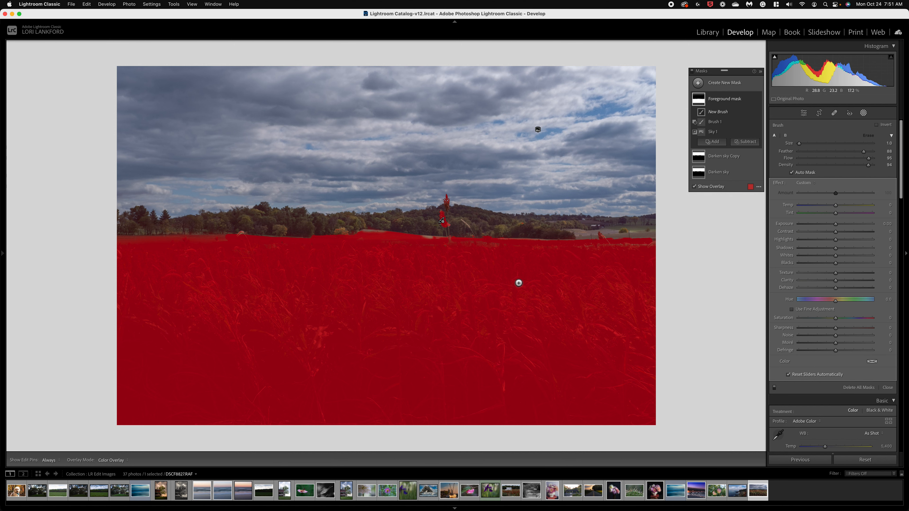
click(817, 144)
scroll(574, 171, down, 5)
scroll(574, 172, down, 3)
key(h)
mouse_move(185, 196)
mouse_down()
mouse_move(176, 191)
mouse_move(219, 204)
mouse_move(369, 210)
mouse_up()
key(h)
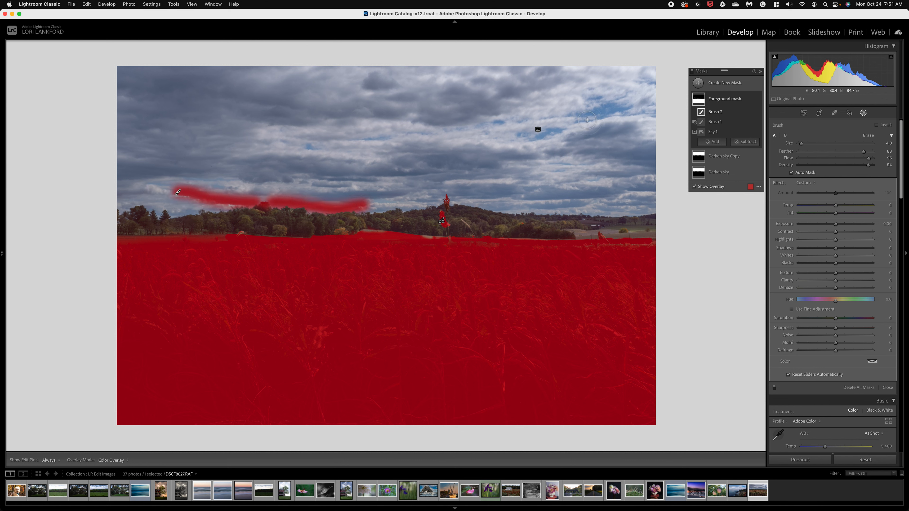
Paint three short patches over the blue openings in the clouds to add them to the Foreground mask
drag(587, 117, 616, 115)
drag(535, 140, 560, 131)
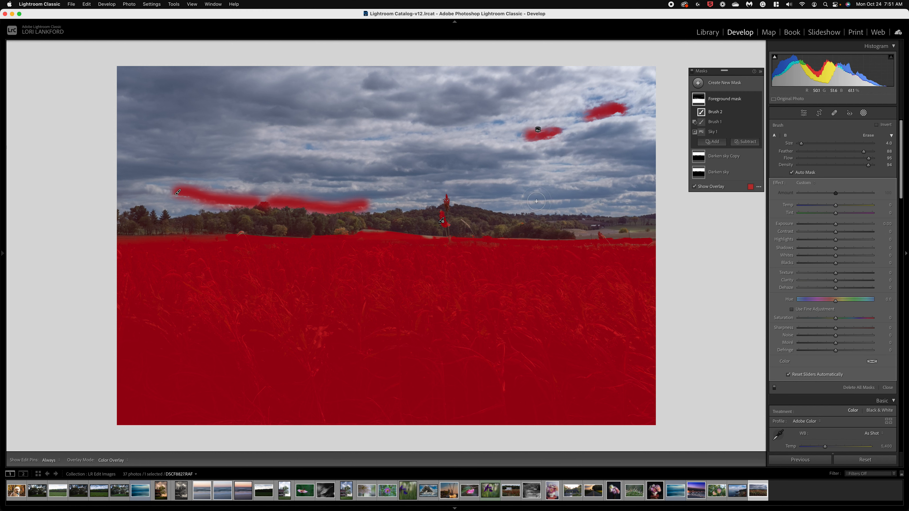
drag(473, 122, 505, 120)
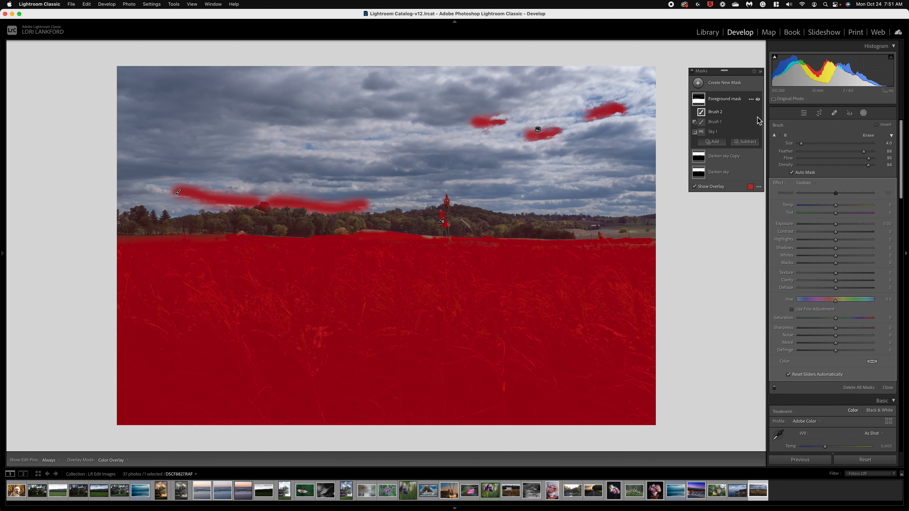
Rename the subtracting Brush 1 component as "Mountain removal"
double_click(715, 121)
text(Mout)
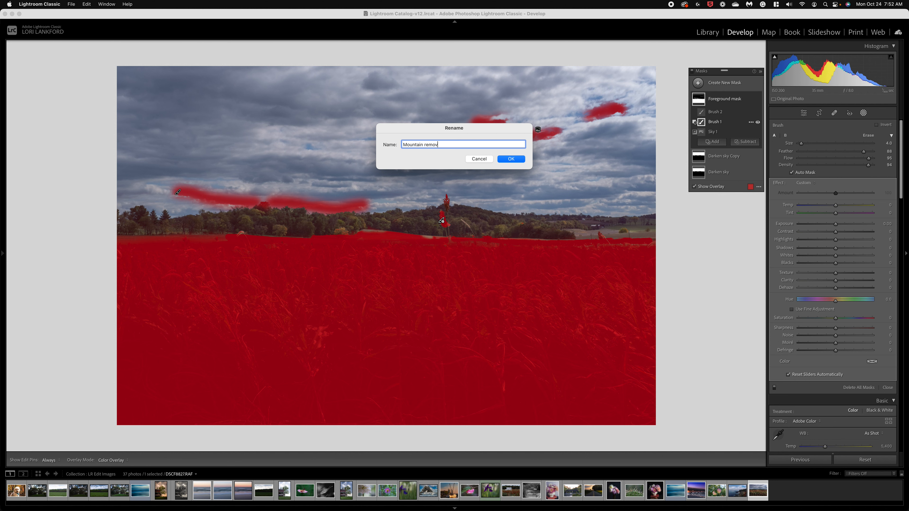
text(tain removal)
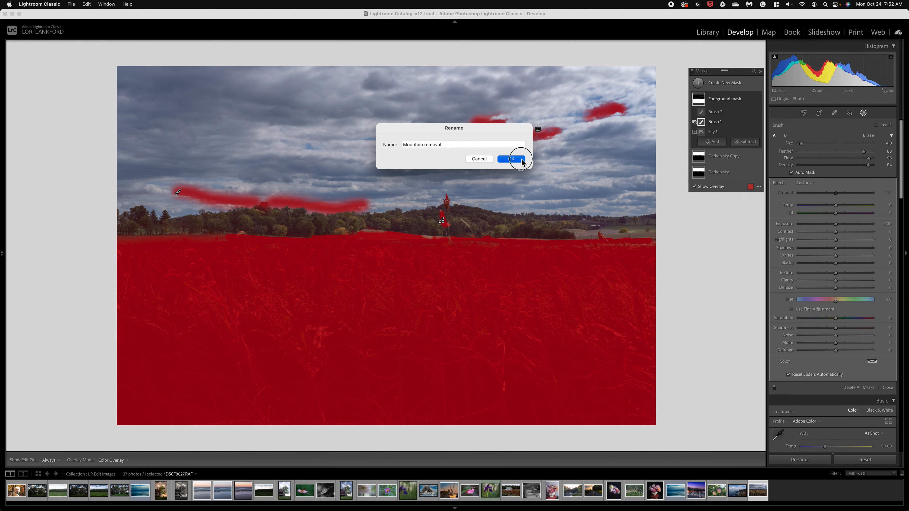
click(511, 158)
Rename the Brush 2 component of the Foreground mask as "Add to. blue sky"
double_click(717, 114)
text(Add to. blue sky)
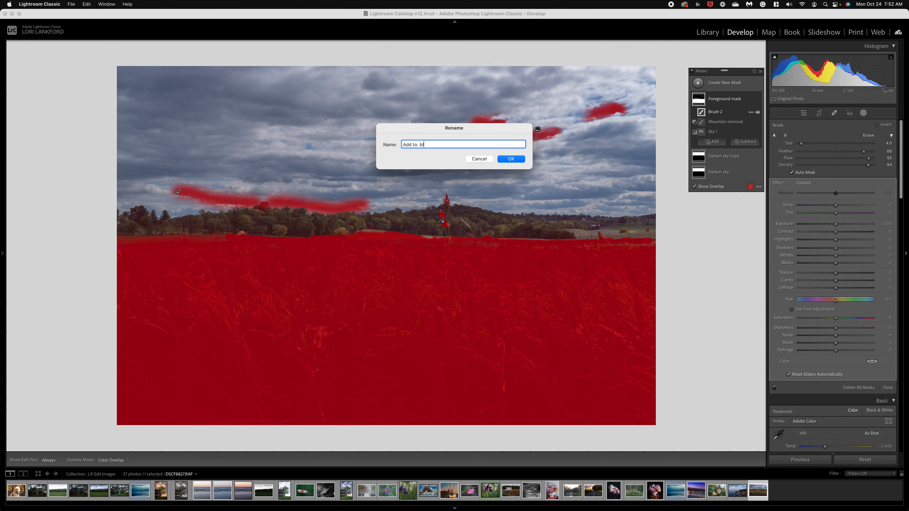
click(506, 161)
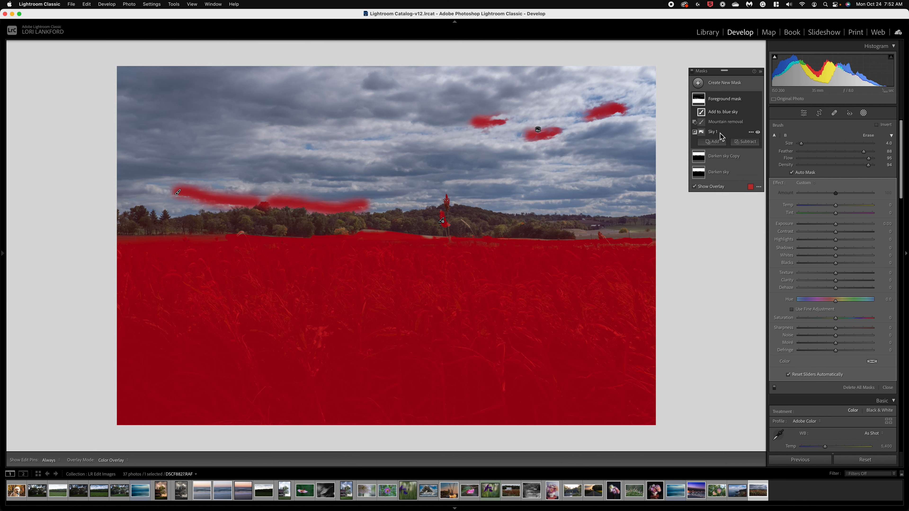
Select the Sky 1, Mountain removal and blue sky components in turn through their edit pins on the photo
click(539, 132)
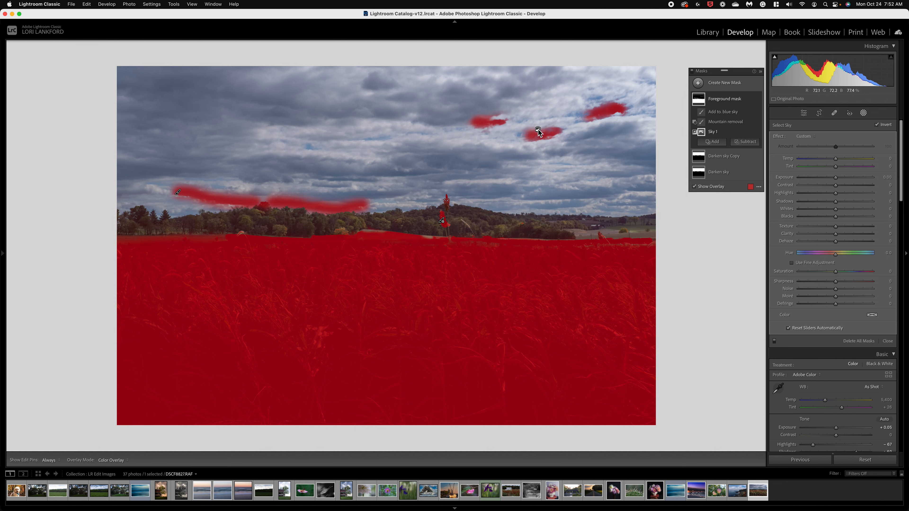
mouse_move(700, 133)
click(443, 224)
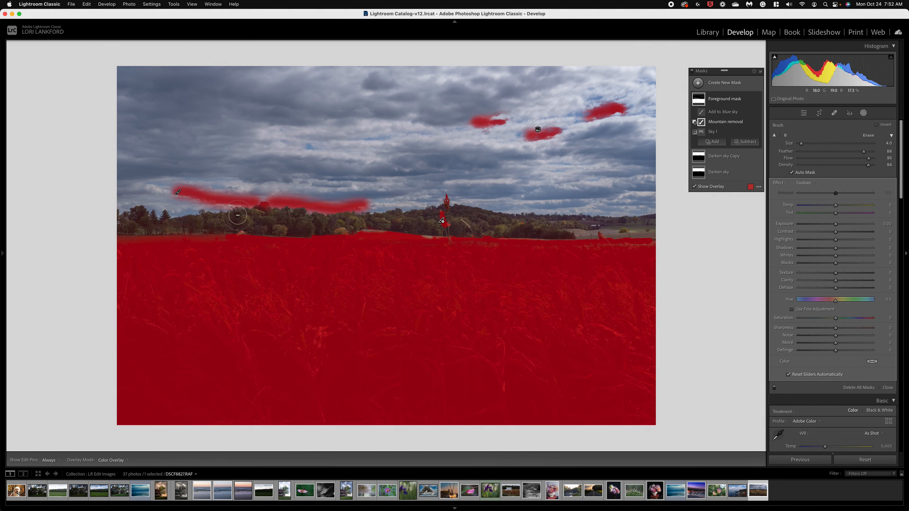
click(180, 194)
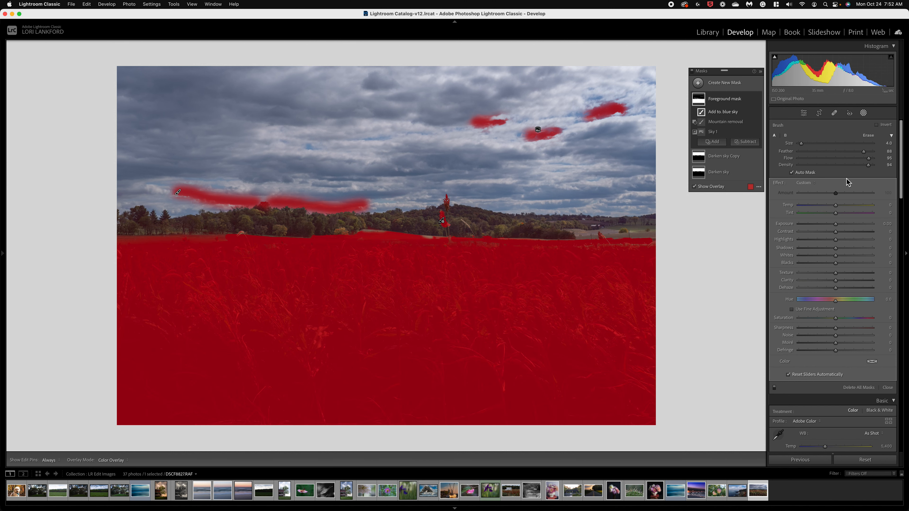
Hide the mask overlay and raise the Foreground mask's Exposure to about 1.1
click(695, 186)
drag(836, 224, 851, 228)
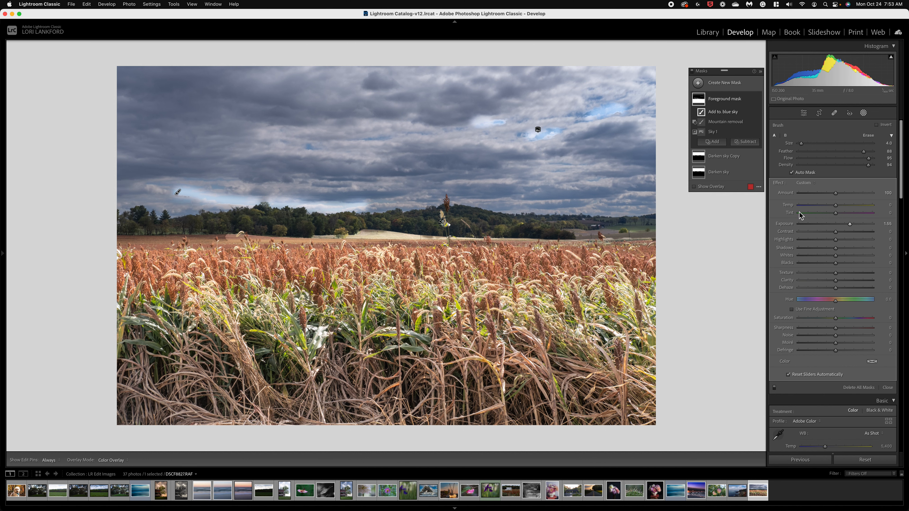
click(838, 223)
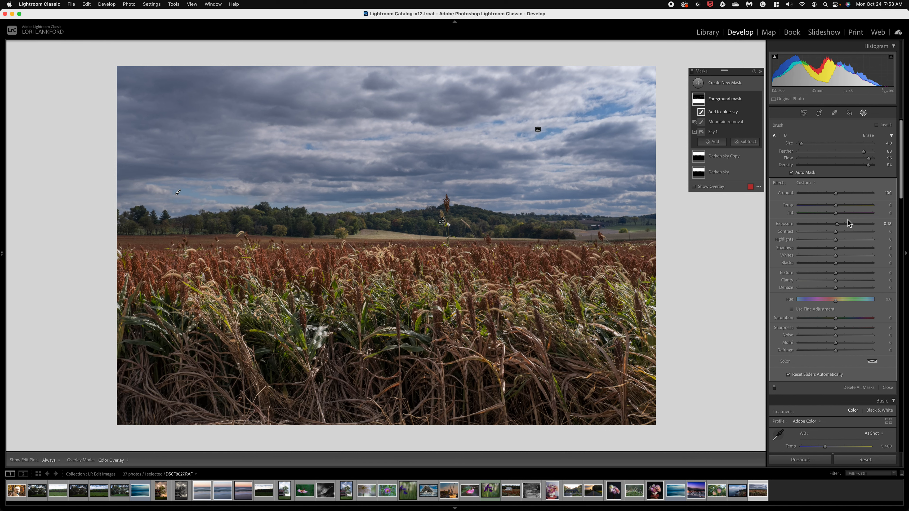
click(846, 223)
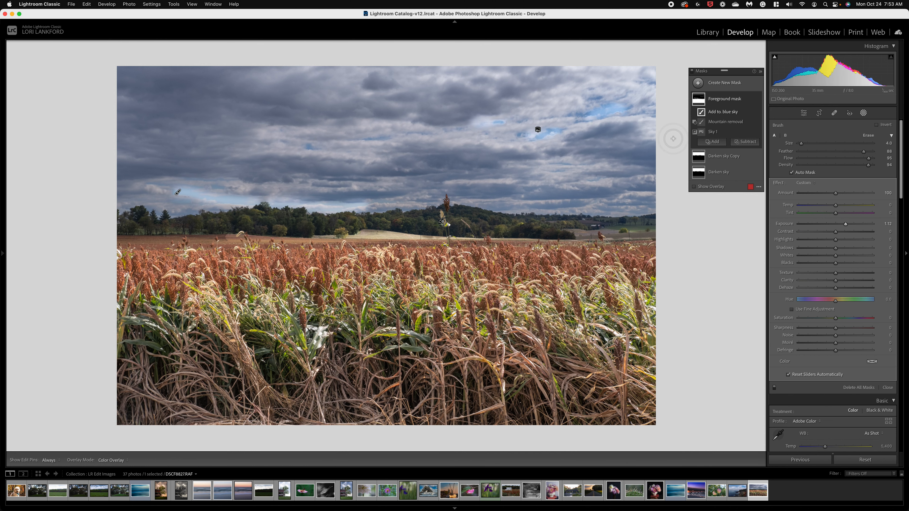
Delete the "Add to. blue sky" component and reduce the Foreground mask's Exposure to about 0.7
mouse_move(705, 116)
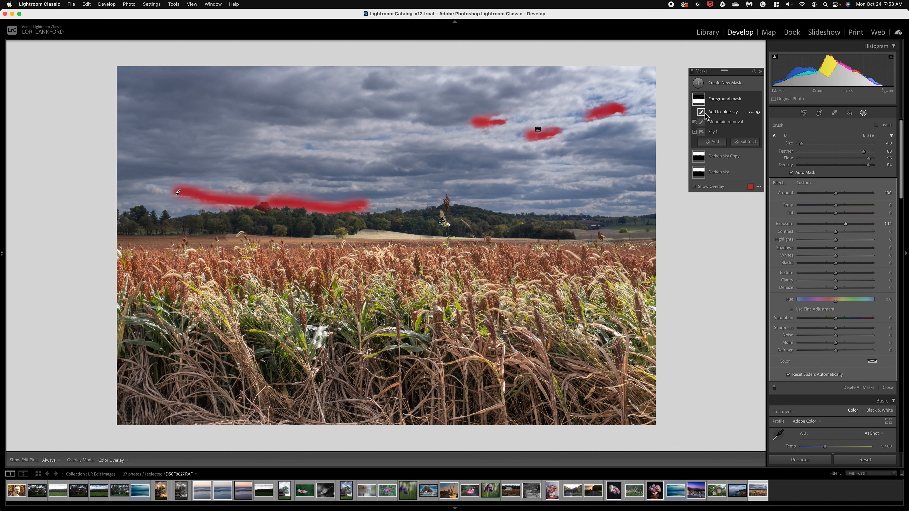
click(751, 113)
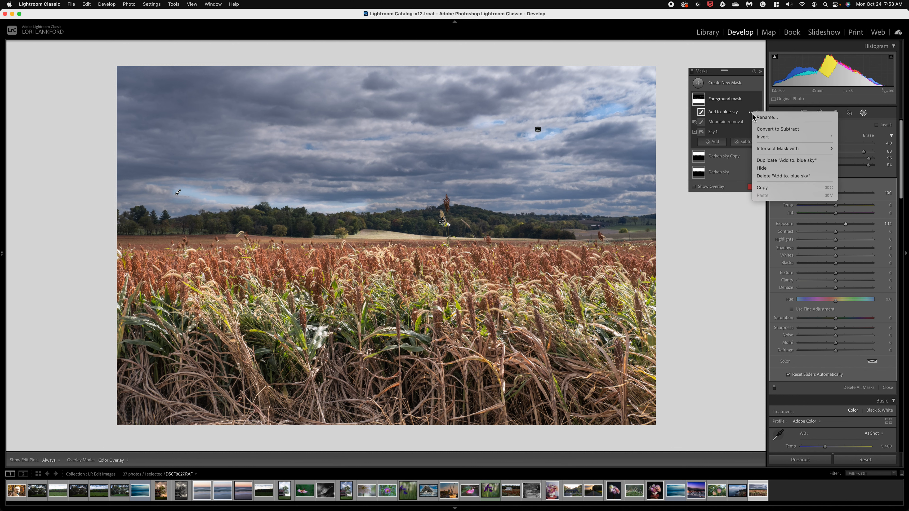
click(784, 175)
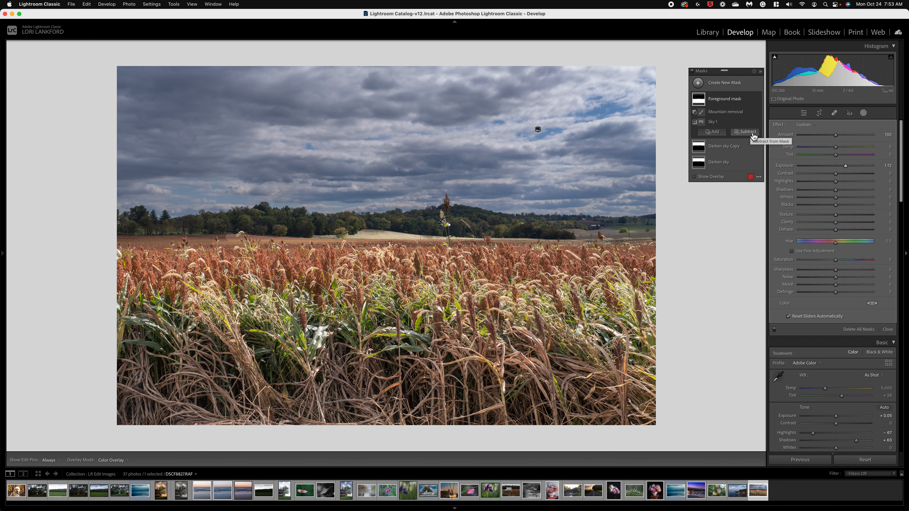
drag(848, 168, 845, 169)
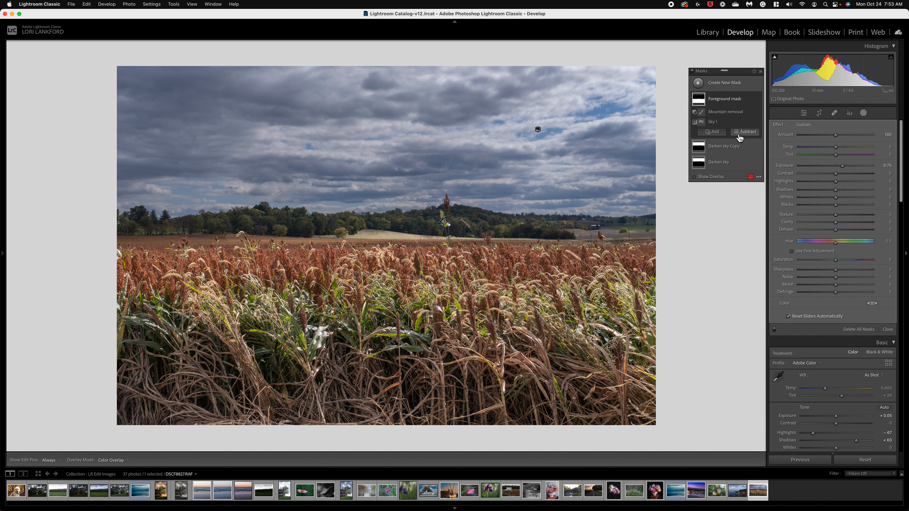
click(759, 177)
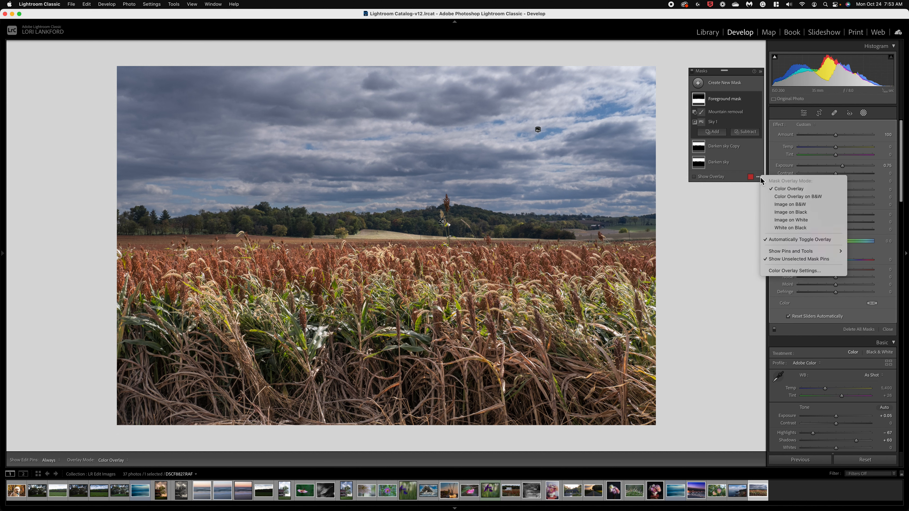
click(762, 177)
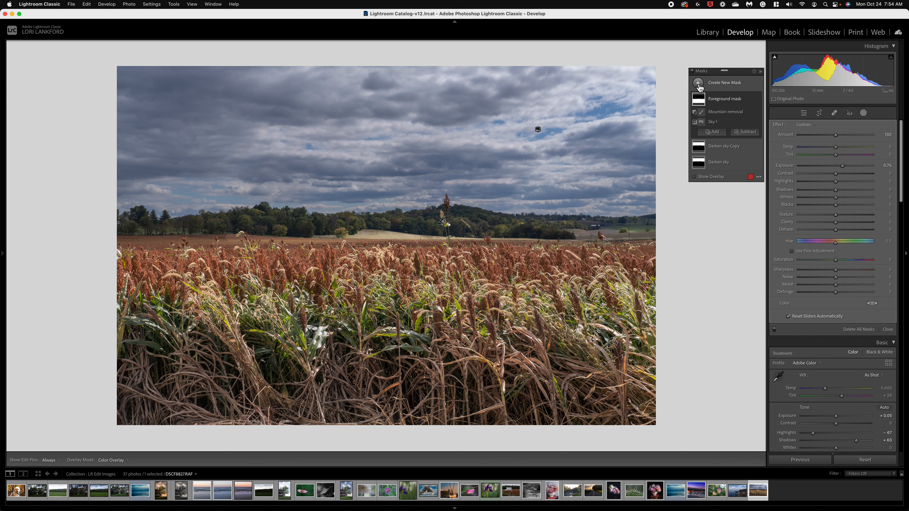
mouse_move(724, 166)
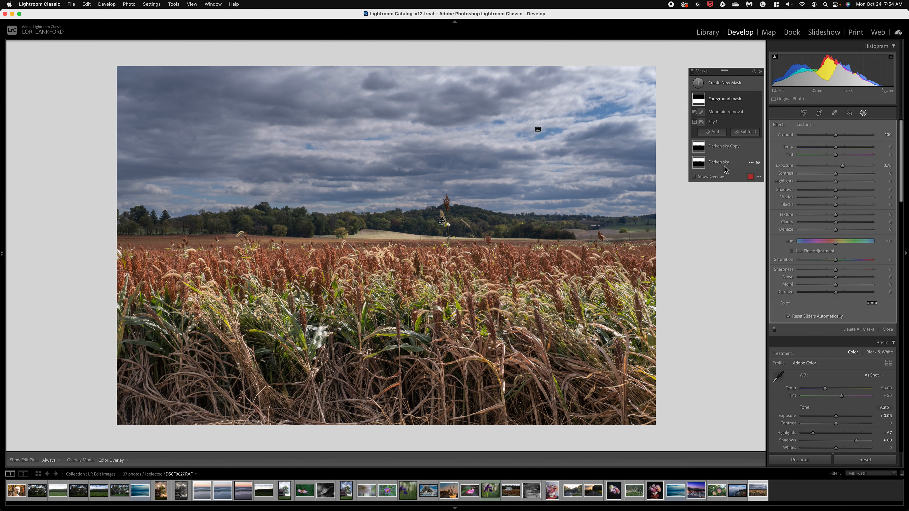
click(752, 163)
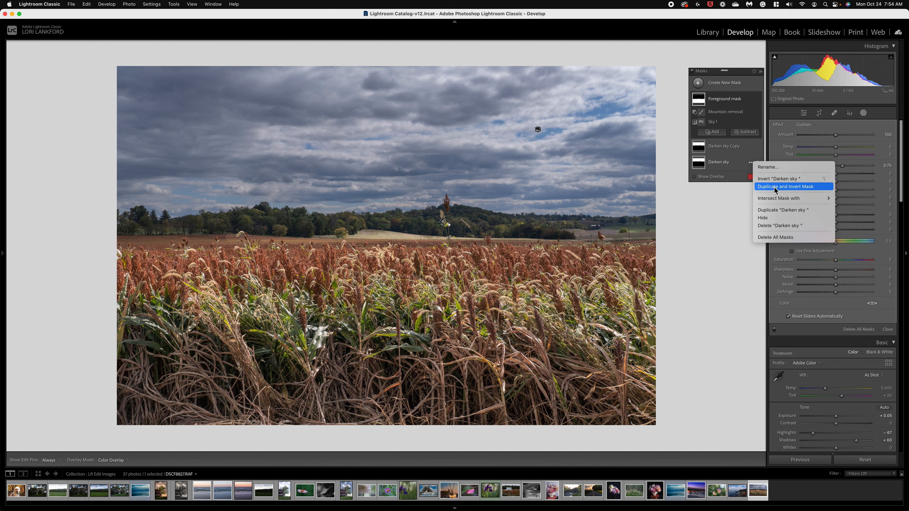
click(739, 103)
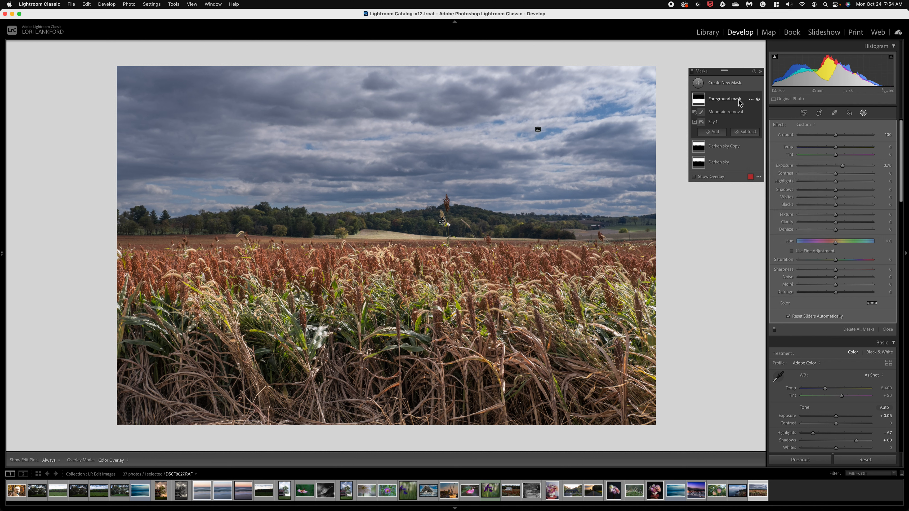
Delete the Foreground mask and remove the Sky 1 component from the Darken sky Copy mask
click(751, 100)
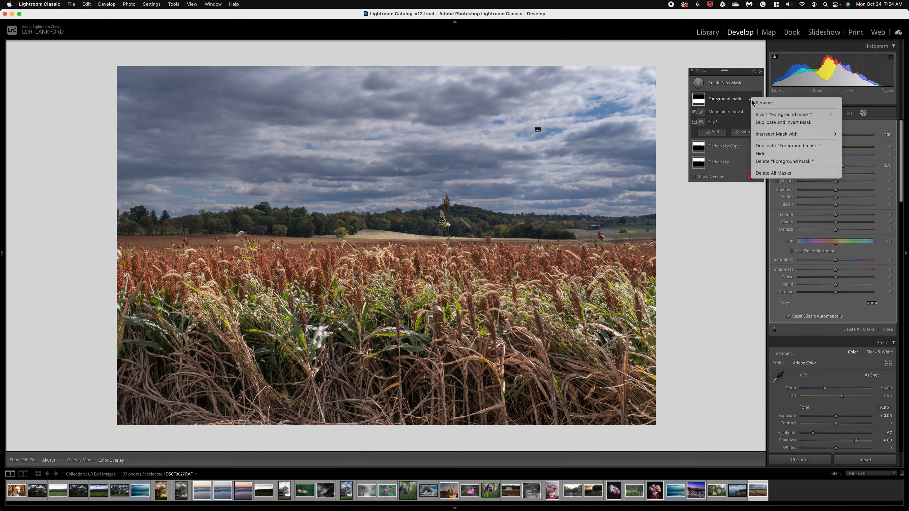
click(780, 161)
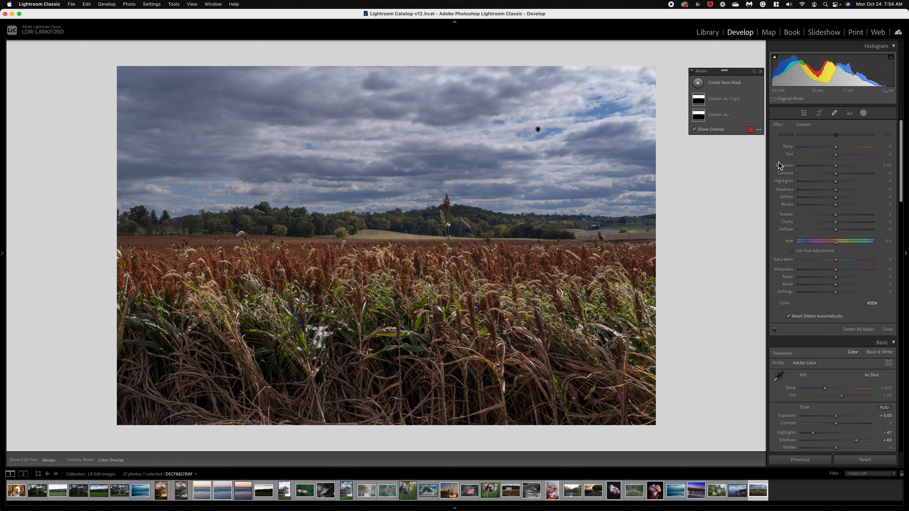
click(538, 130)
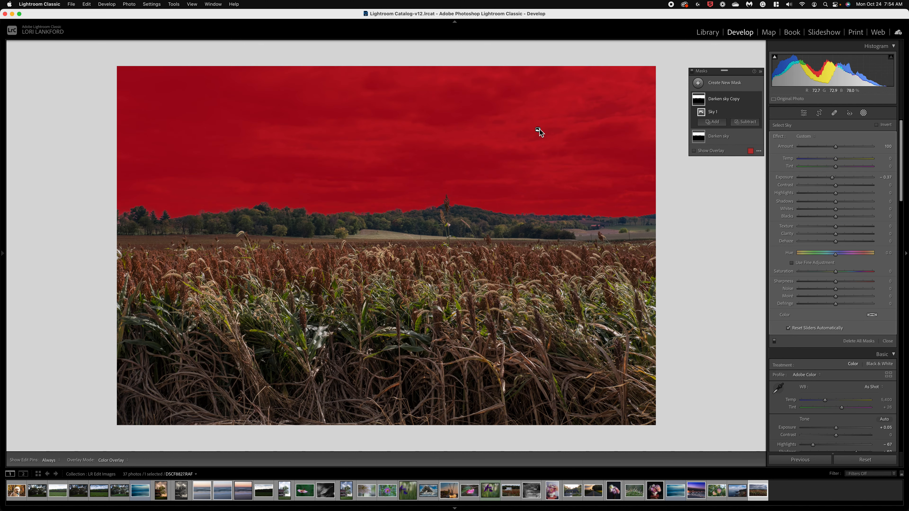
click(538, 130)
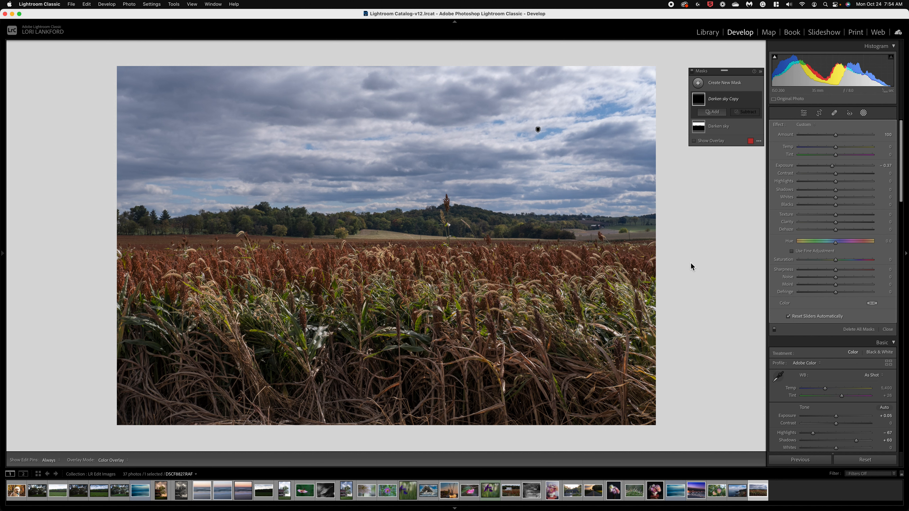
Open the list of mask types for creating a new mask
click(700, 83)
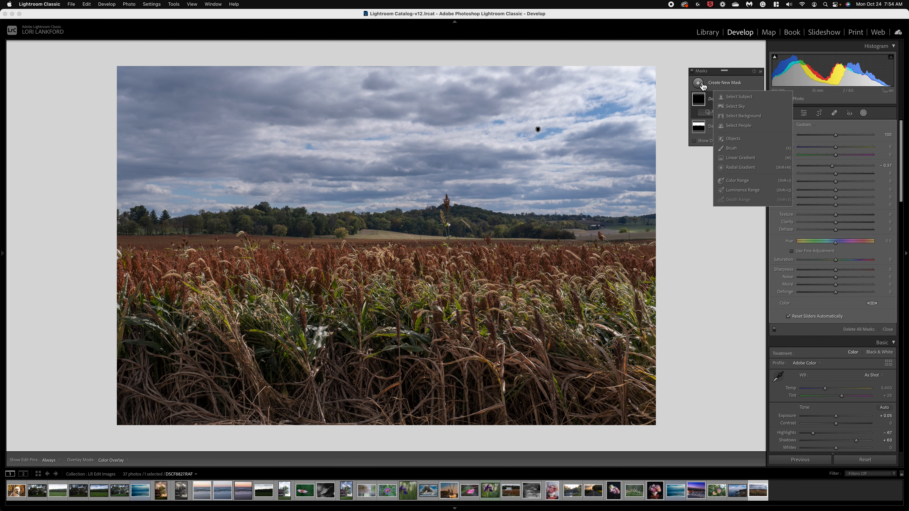